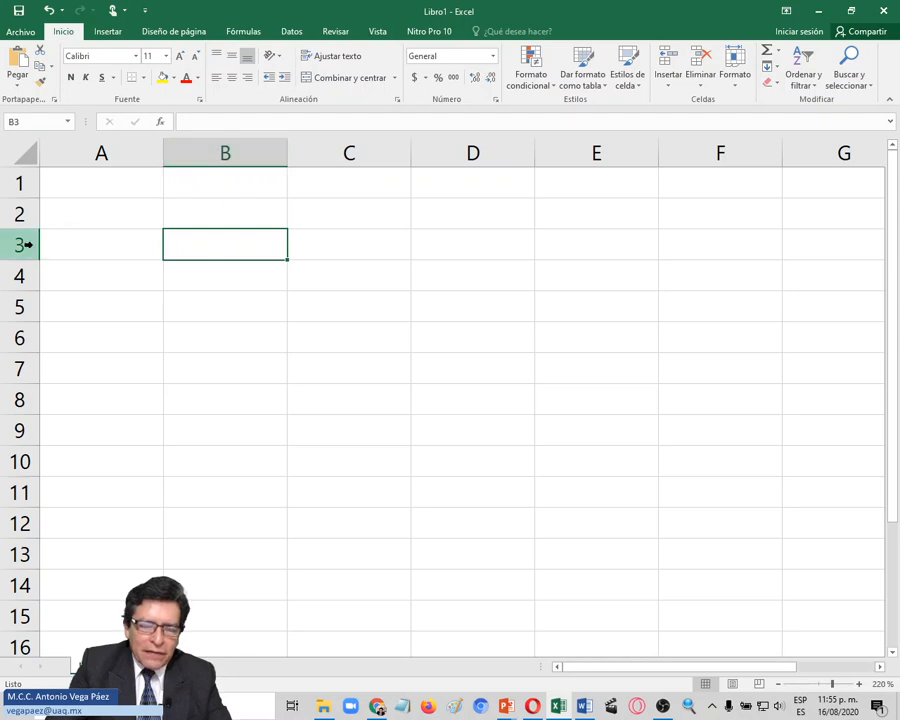
# - Select cell C3 and cell D9 in turn, and check the active cell's reference
pyautogui.click(349, 152)
pyautogui.click(332, 250)
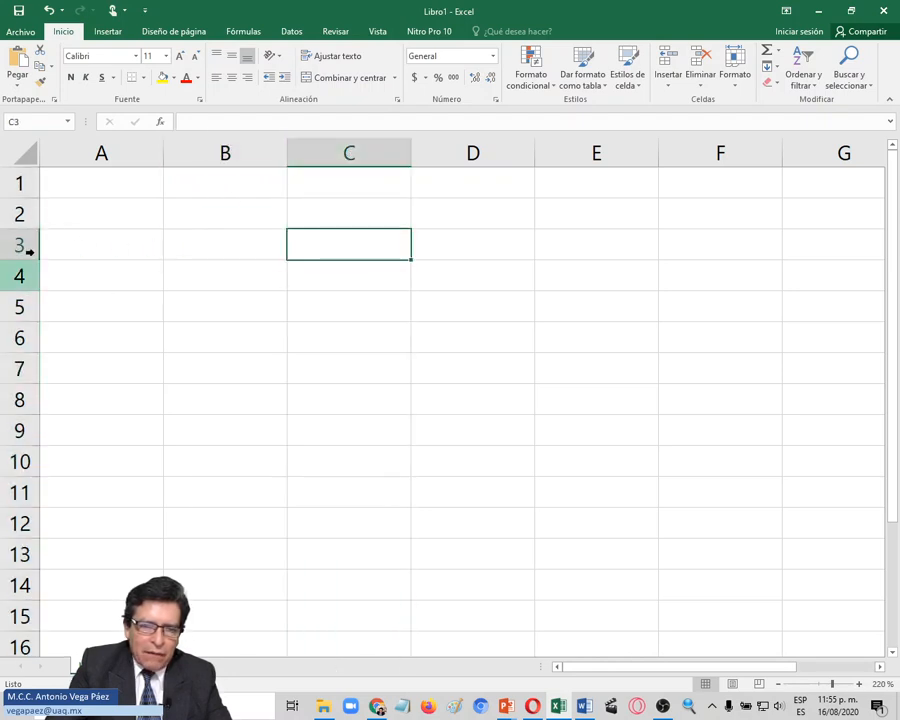
pyautogui.click(501, 434)
pyautogui.click(470, 433)
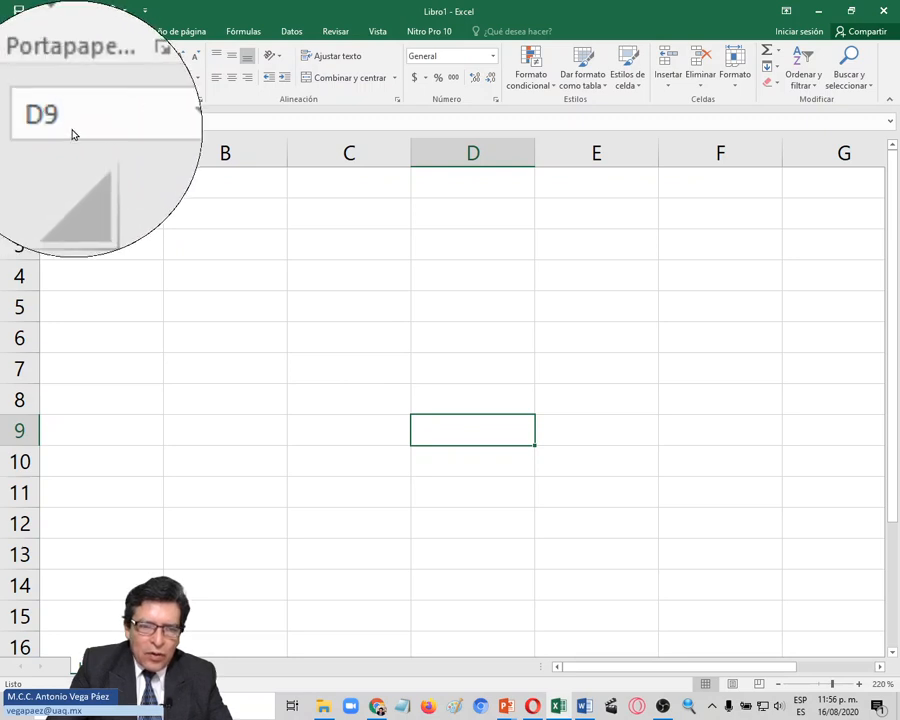
pyautogui.click(20, 121)
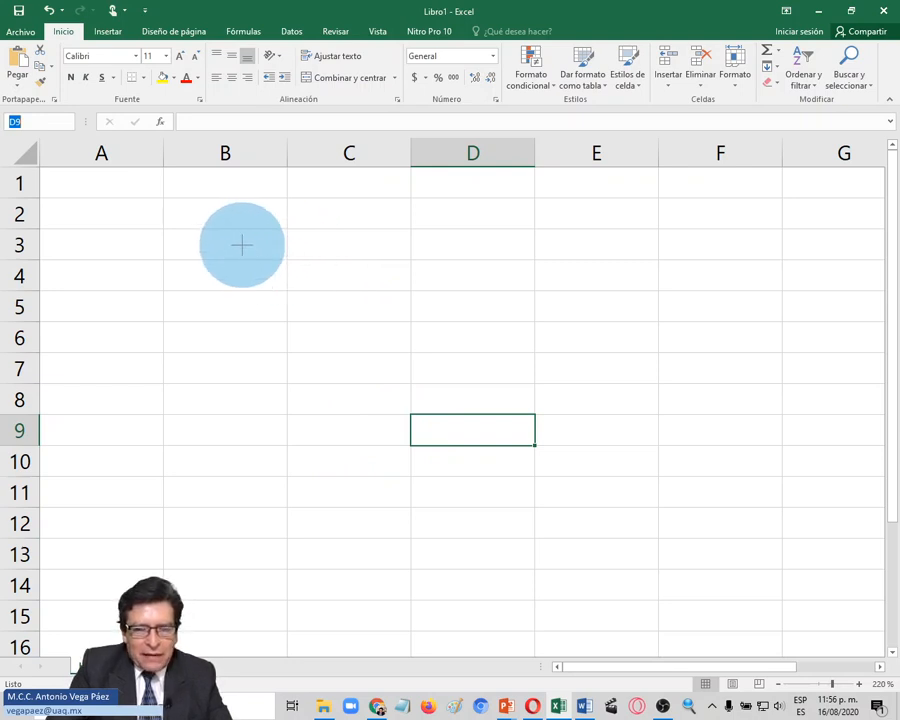
# - Enter 1, 34 and the text UAQ down column B in cells B4 to B6
pyautogui.click(240, 283)
pyautogui.write('1')
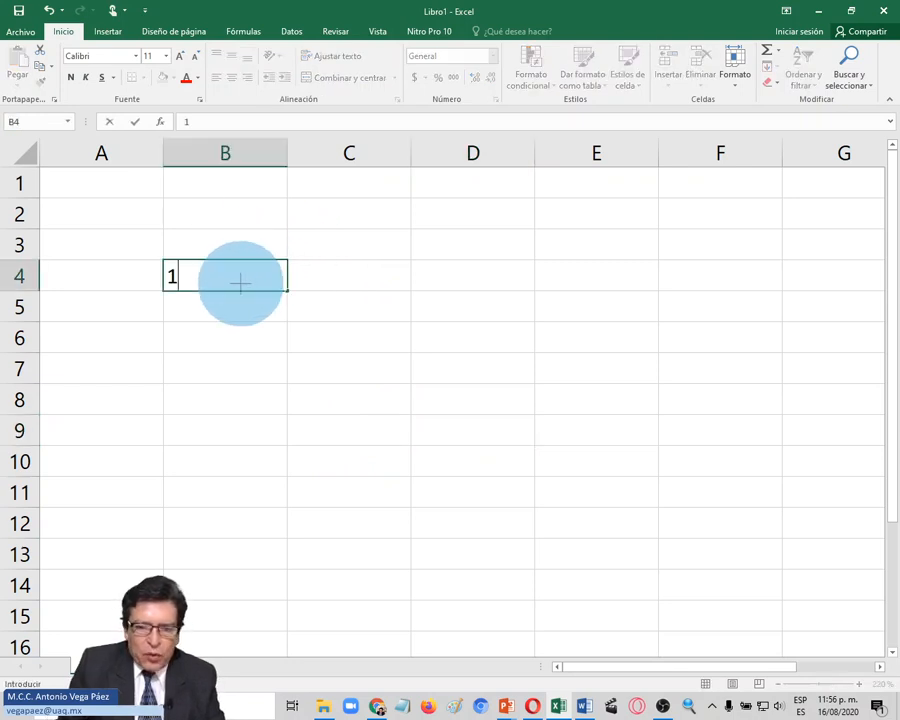
pyautogui.press('Return')
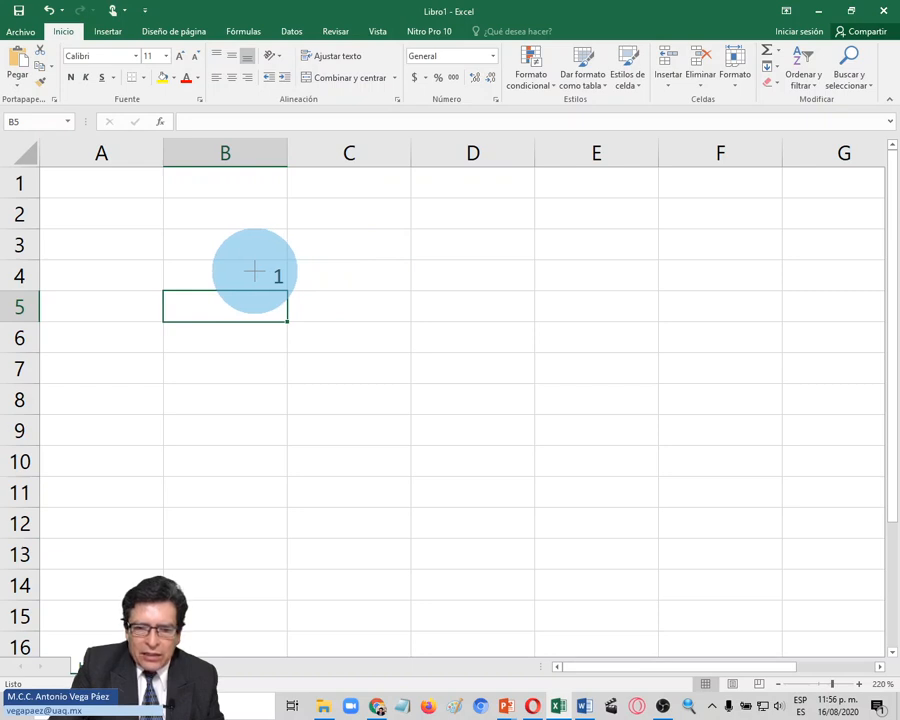
pyautogui.write('34')
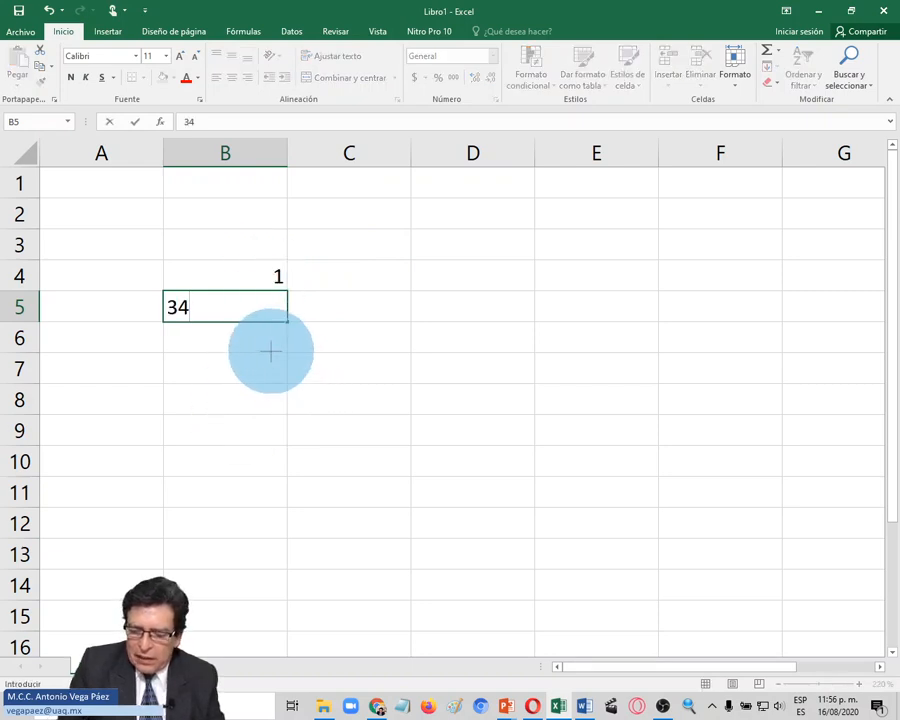
pyautogui.press('Return')
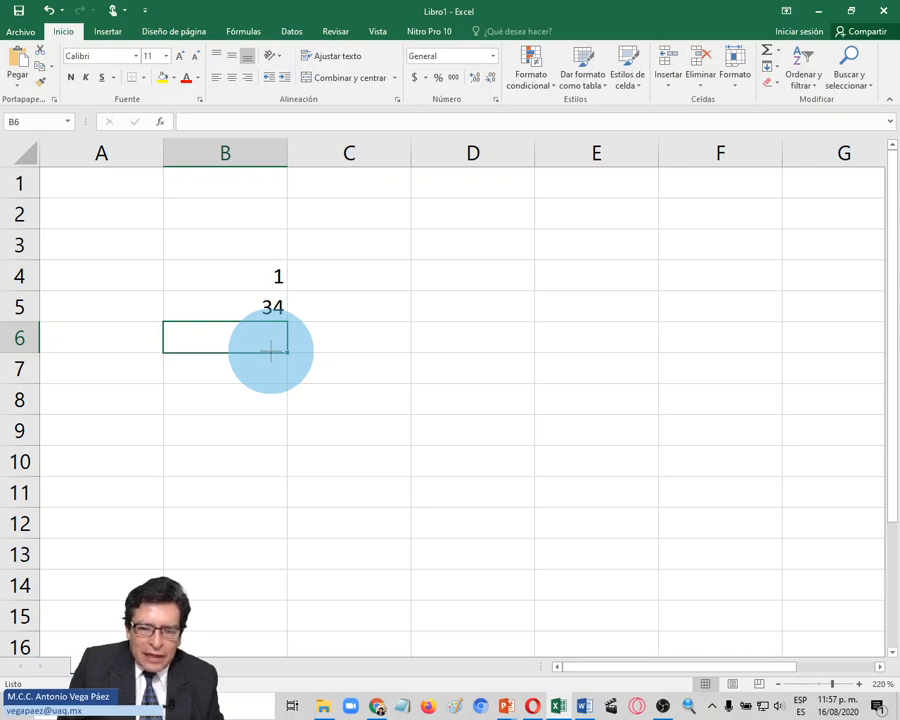
pyautogui.write('UAQ')
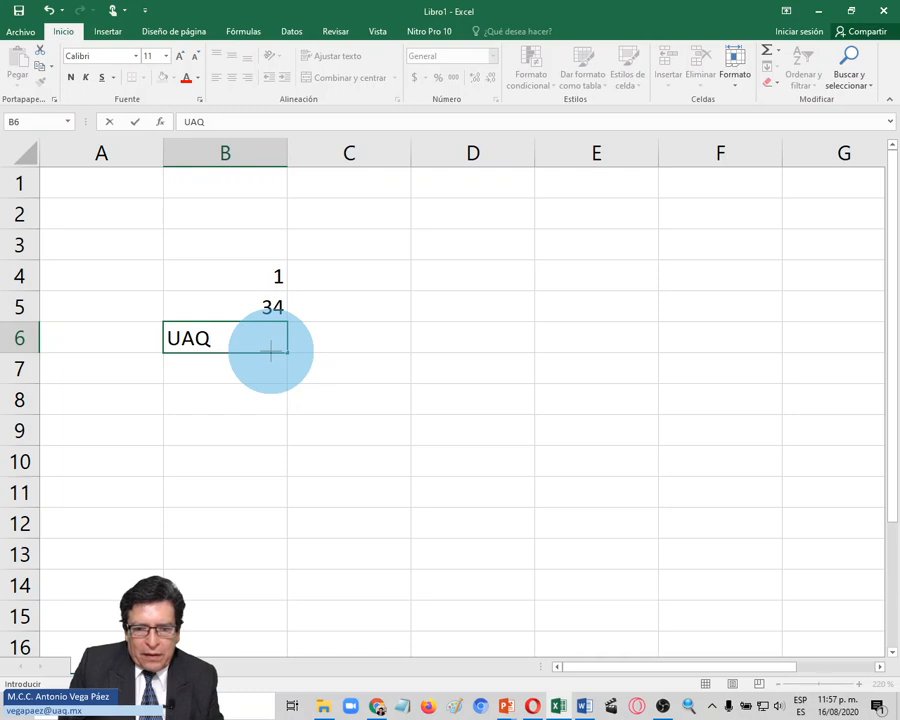
pyautogui.press('Return')
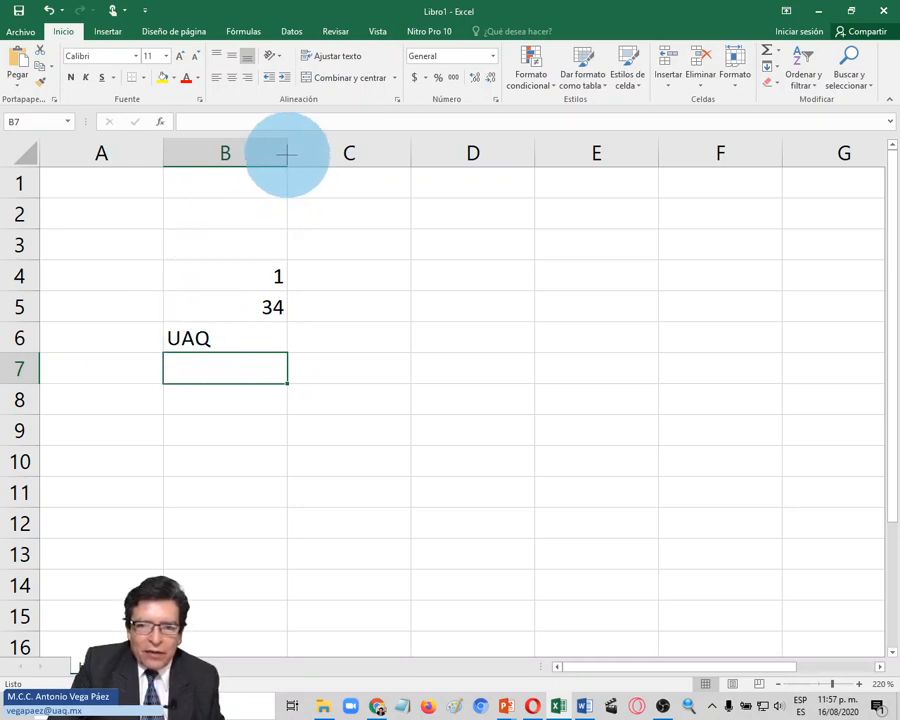
# - Widen column B to about double its width and enter Nombre in B7 and 345 in B8
pyautogui.hotkey('ctrl', 'shift', 'm')
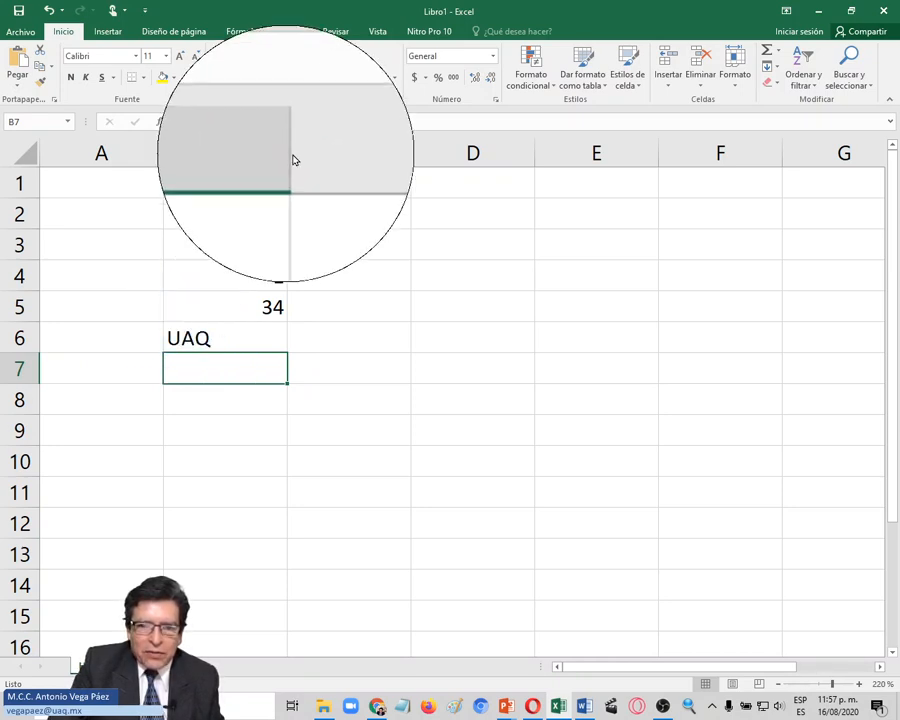
pyautogui.moveTo(287, 157); pyautogui.dragTo(410, 163)
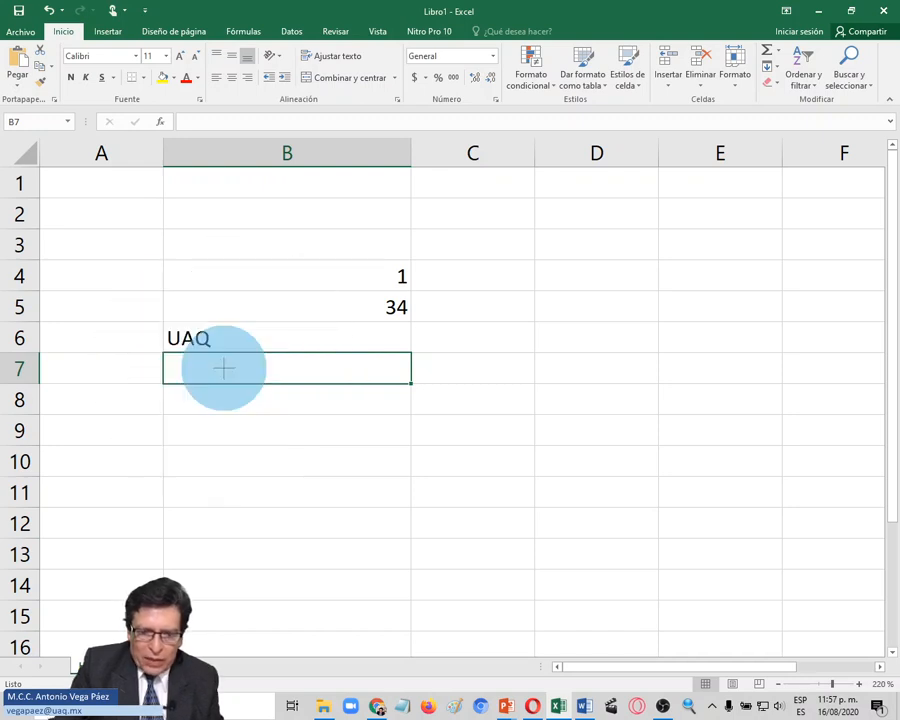
pyautogui.write('Nombre')
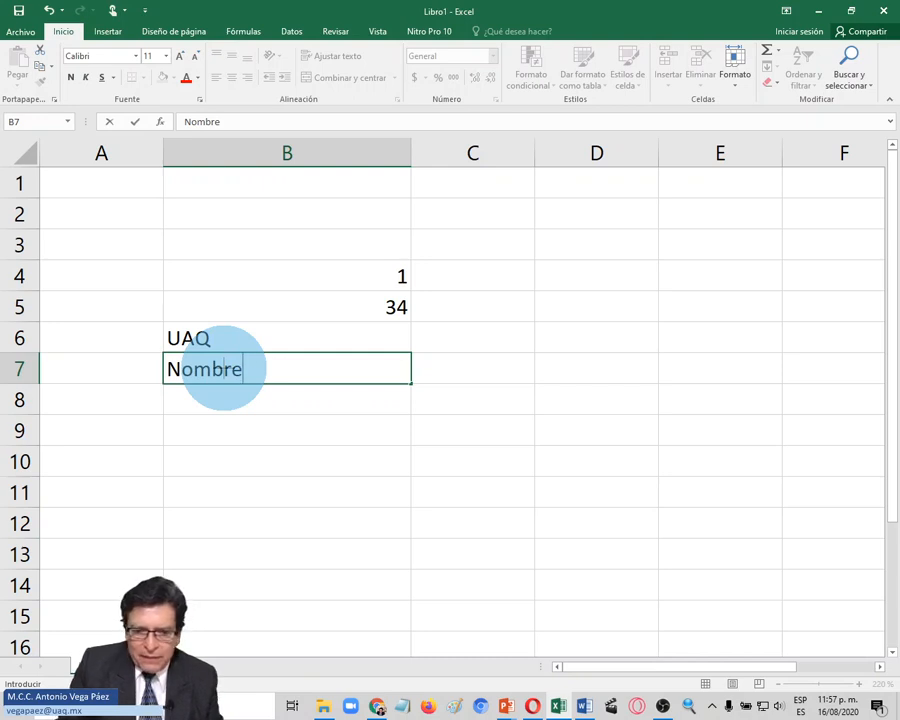
pyautogui.press('Return')
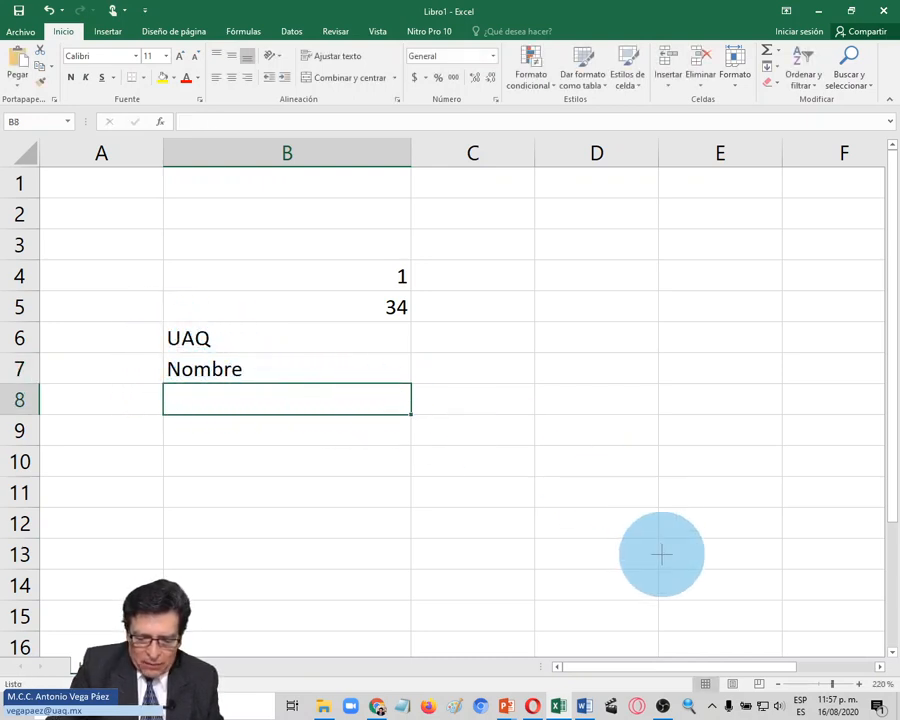
pyautogui.write('345')
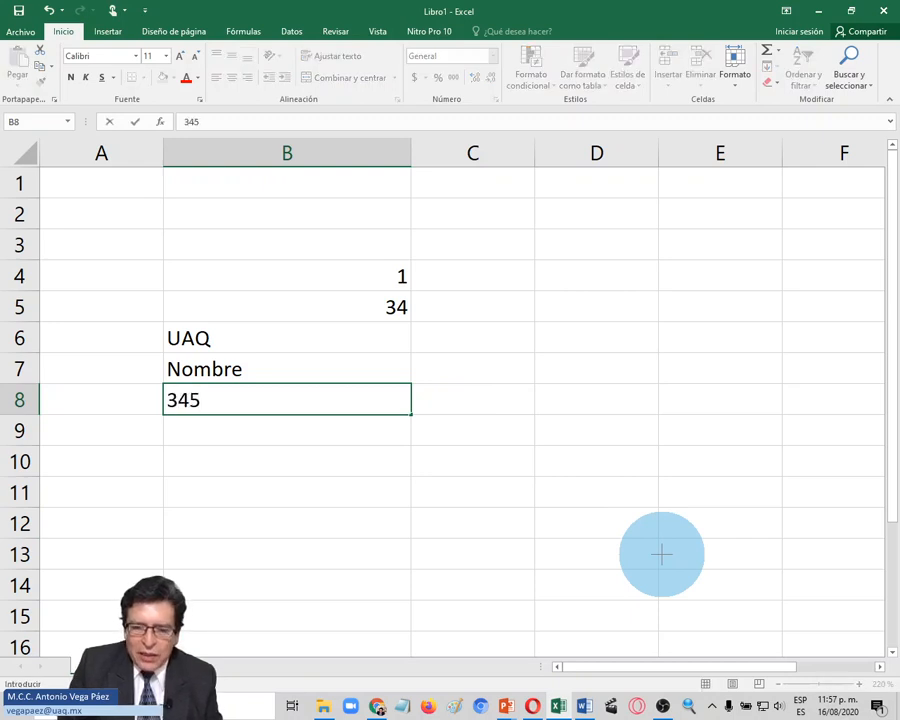
pyautogui.press('Return')
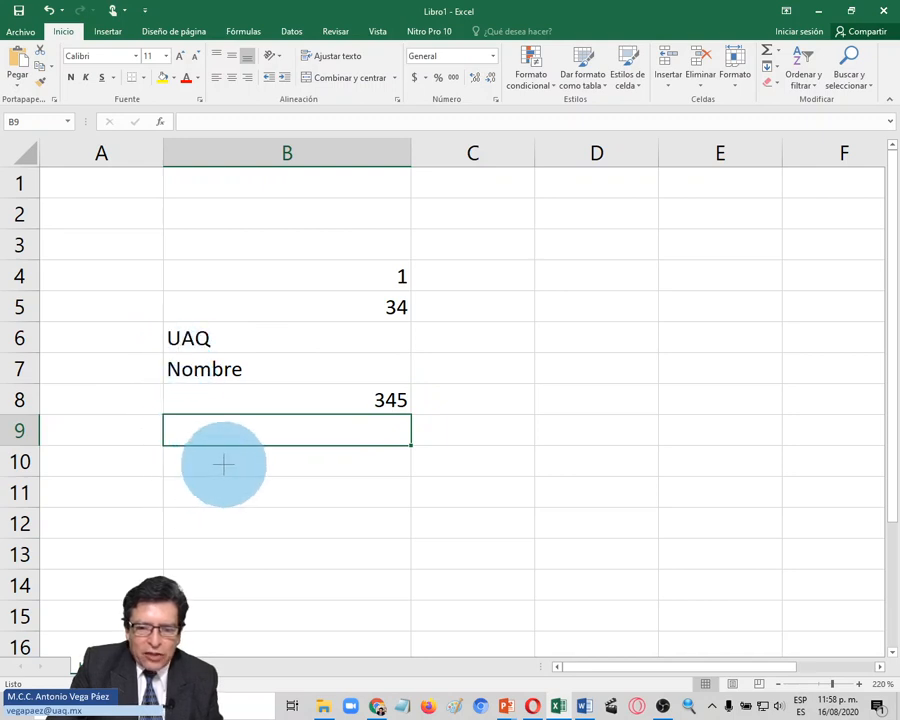
# - Enter the logical values Falso in cell B10 and Verdadero in cell B11
pyautogui.hotkey('ctrl', 'F12')
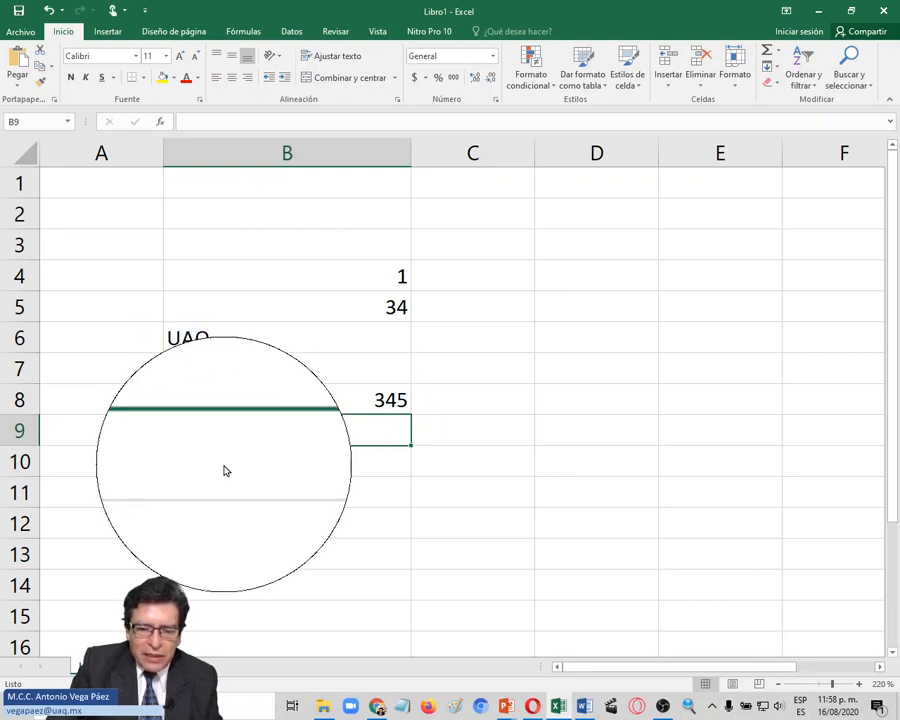
pyautogui.click(223, 463)
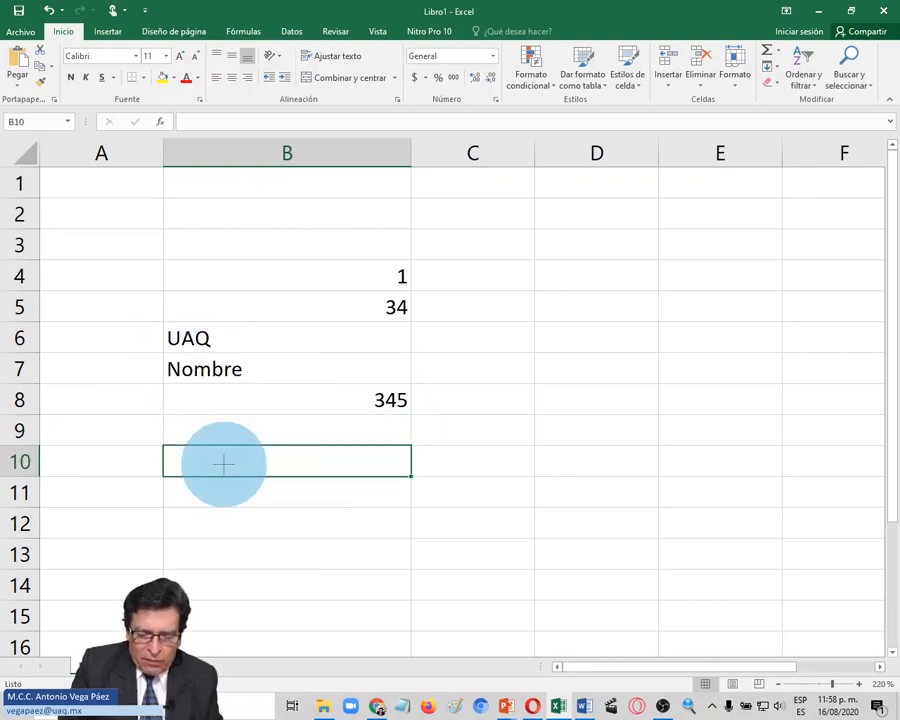
pyautogui.write('F')
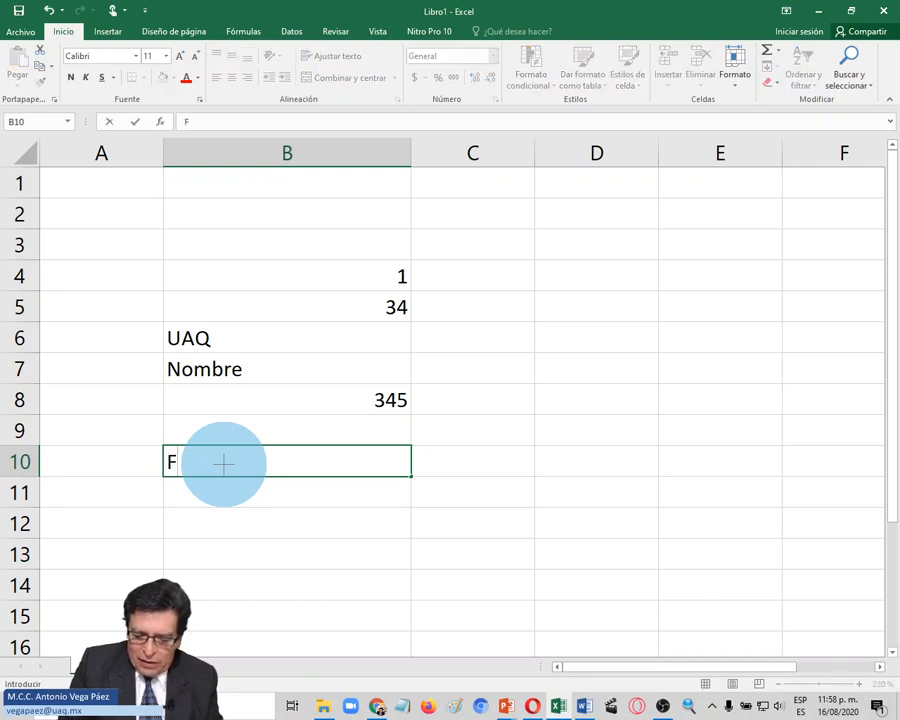
pyautogui.write('also')
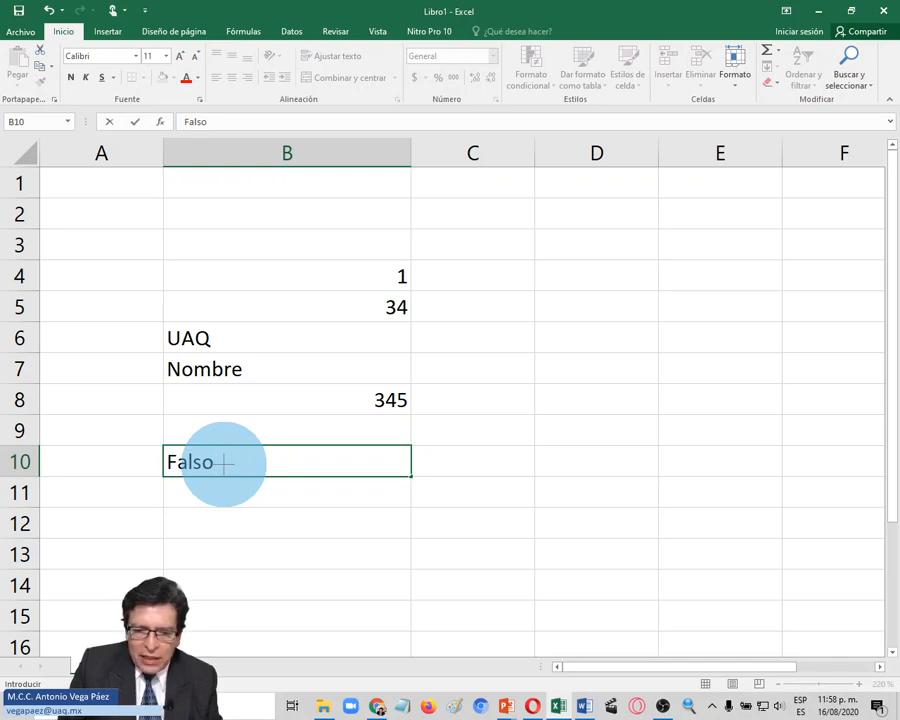
pyautogui.press('Return')
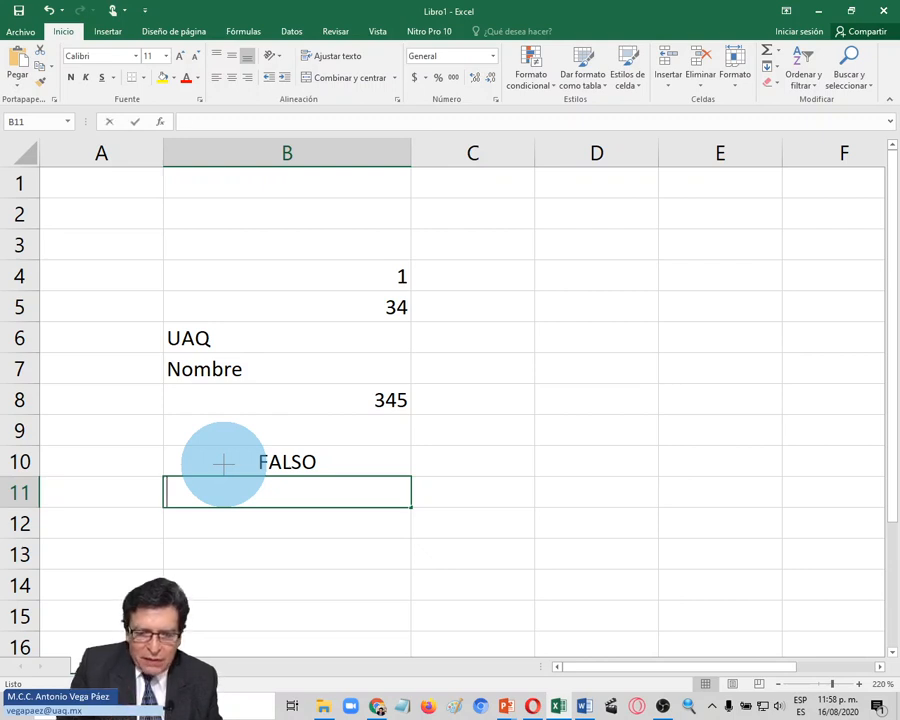
pyautogui.write('Verdad')
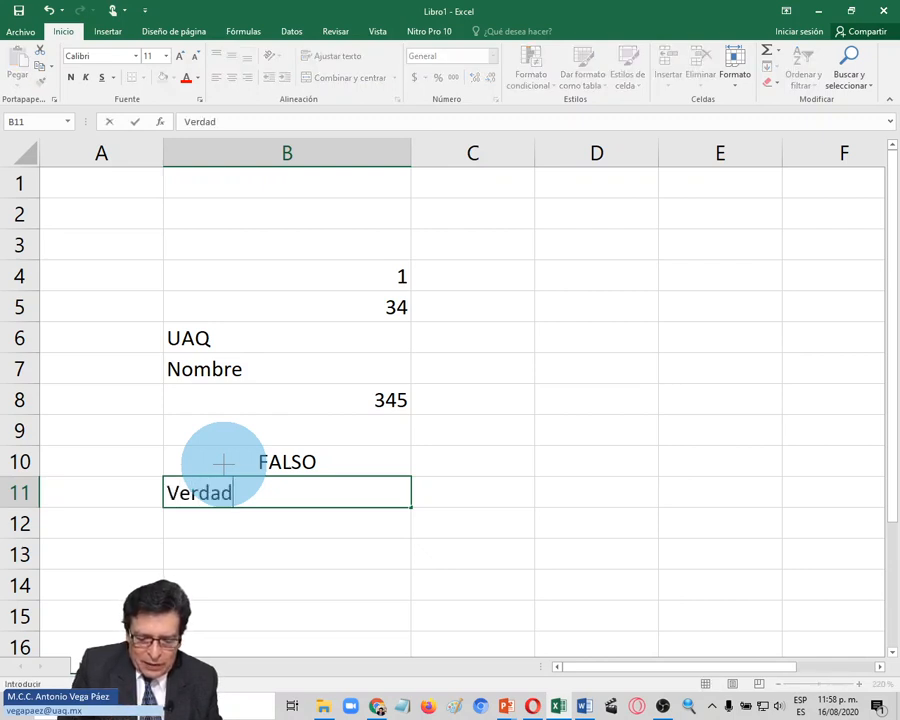
pyautogui.write('ero')
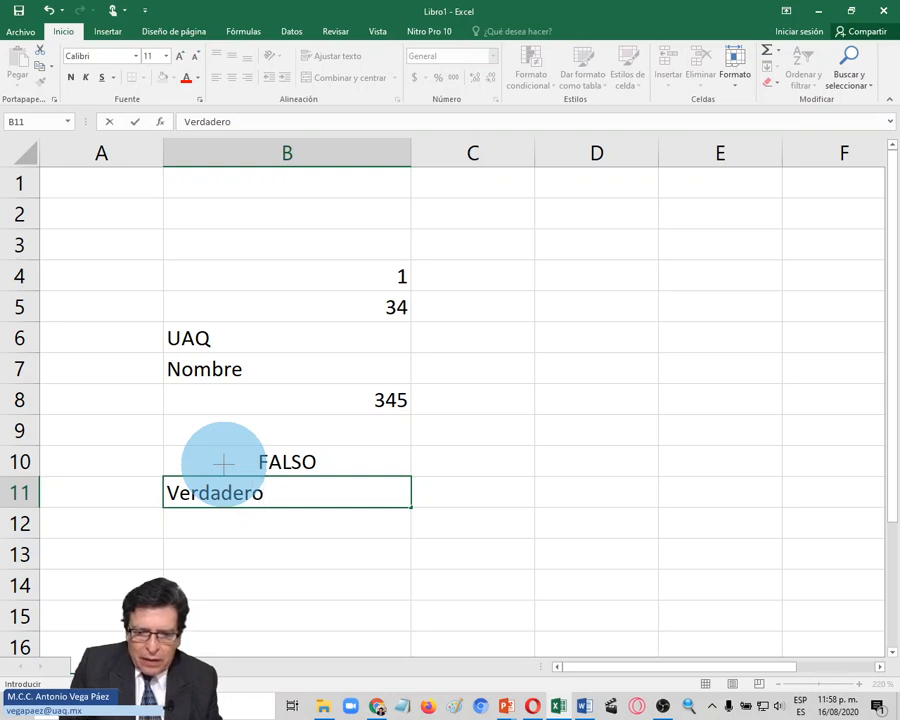
pyautogui.press('Return')
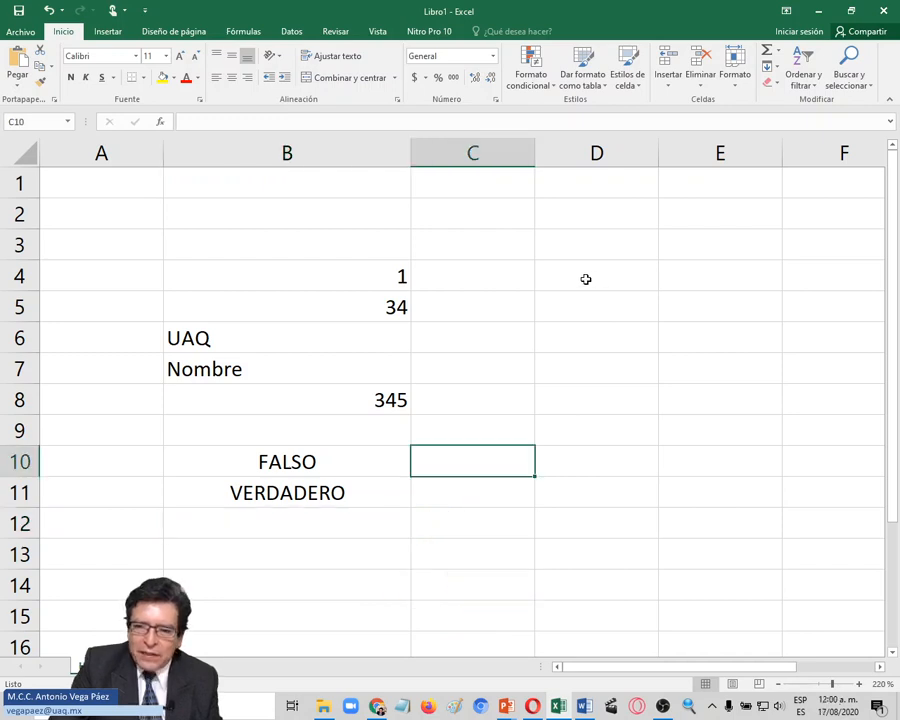
# - Enter the numbers 13 in cell D4 and 19 in cell D5
pyautogui.click(585, 279)
pyautogui.write('13')
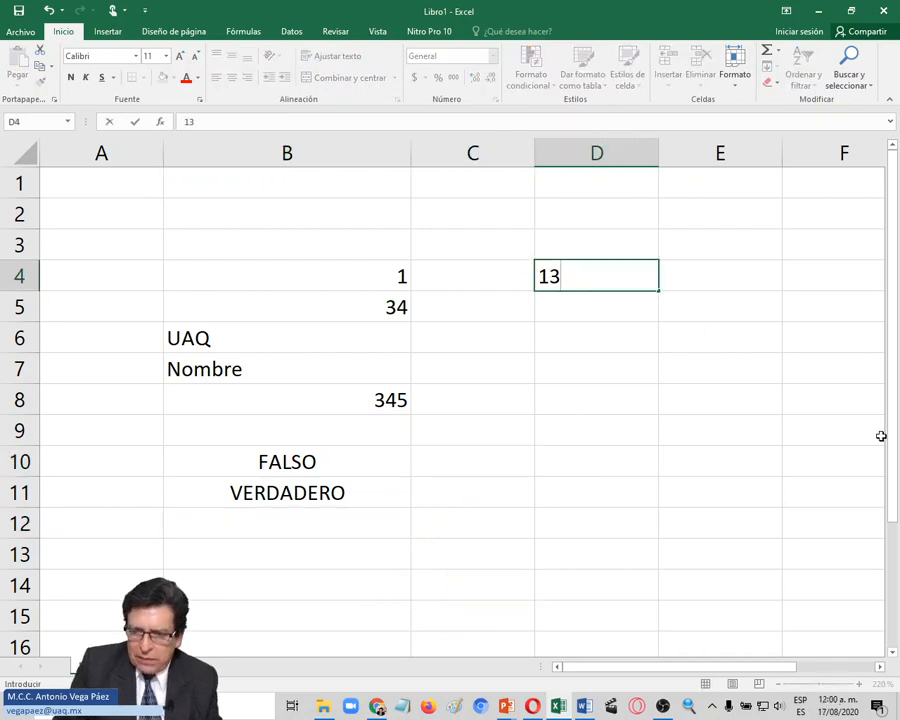
pyautogui.press('Return')
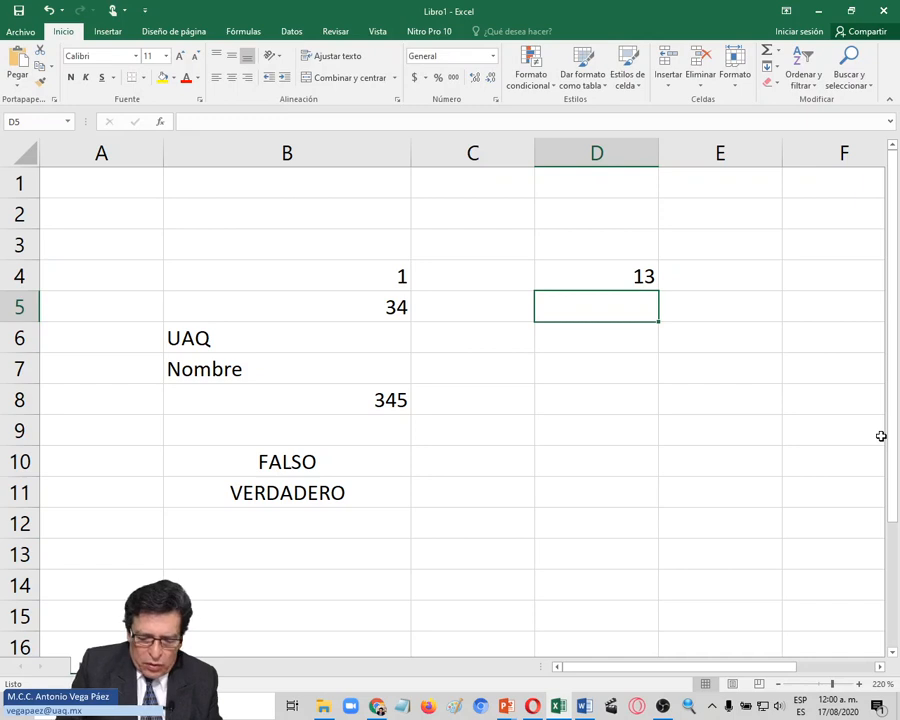
pyautogui.write('18')
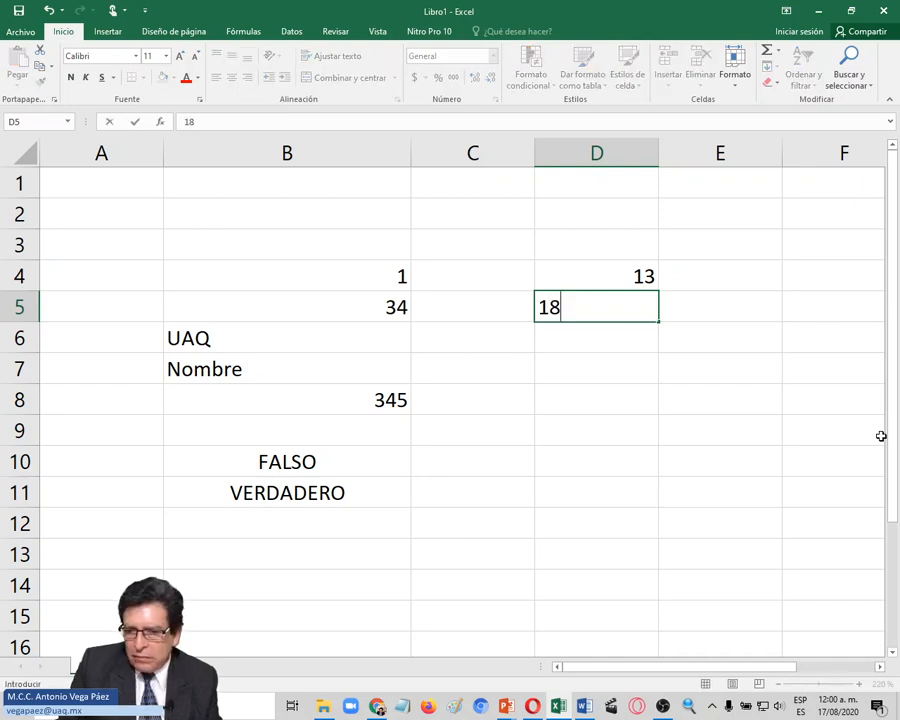
pyautogui.press('BackSpace')
pyautogui.write('9')
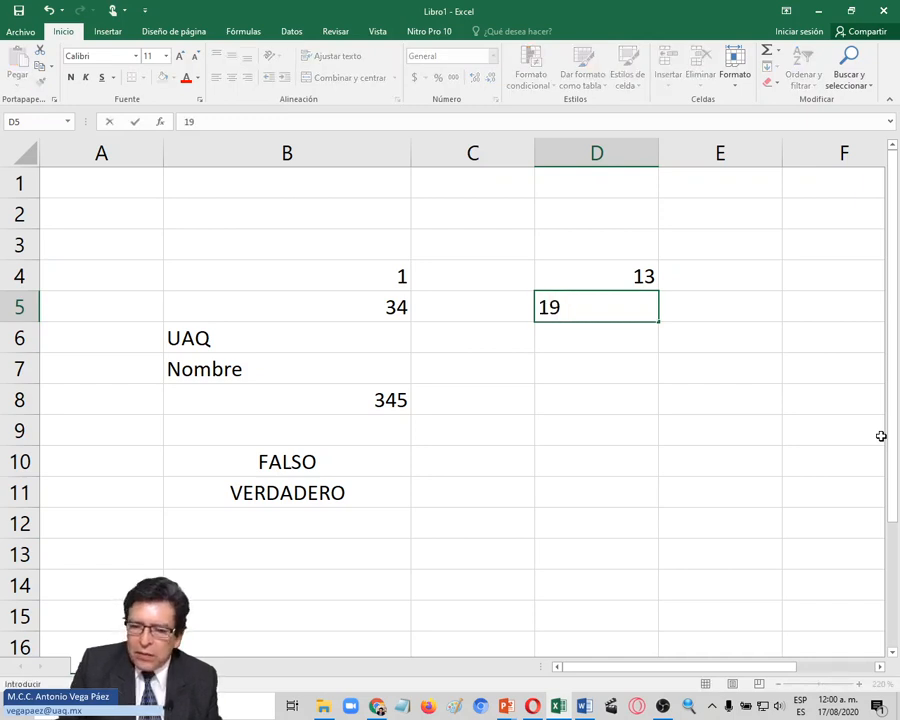
pyautogui.press('Return')
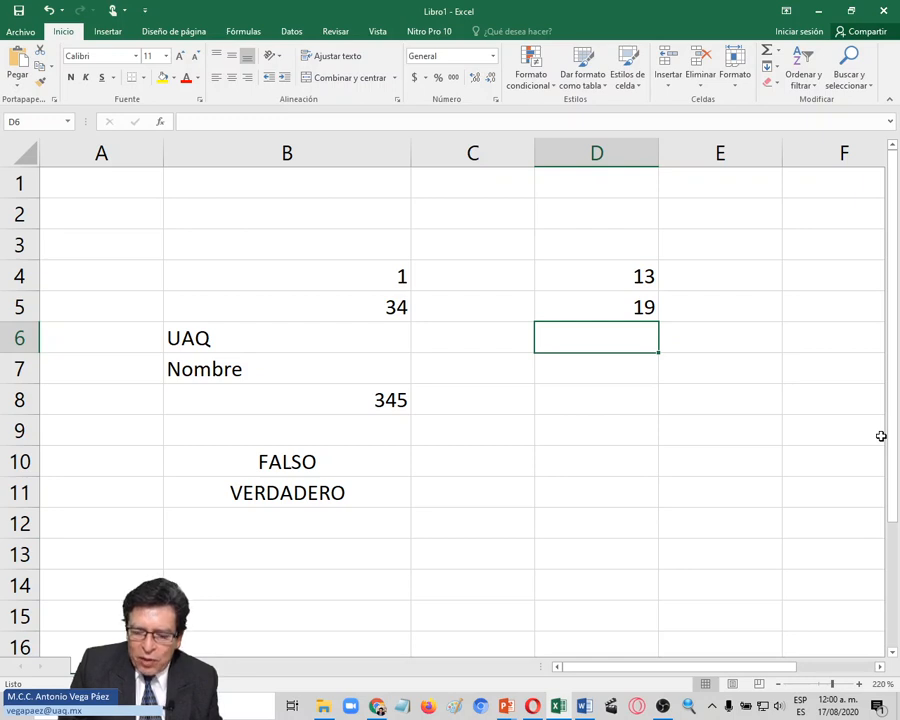
# - Enter the formula =d4+d5 in cell D6 to add the two numbers above it
pyautogui.write('=')
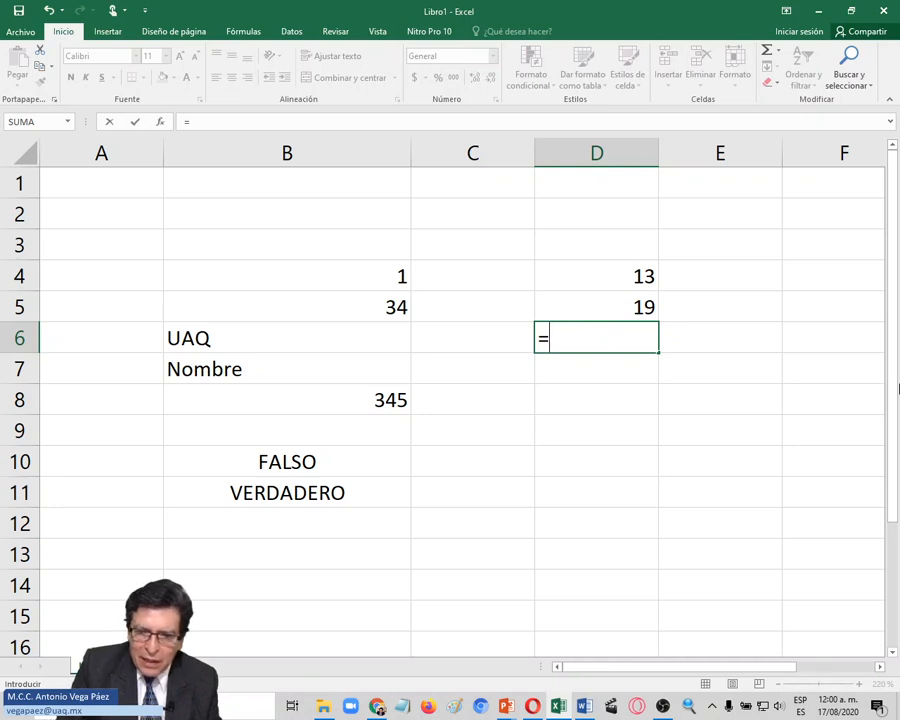
pyautogui.write('d4')
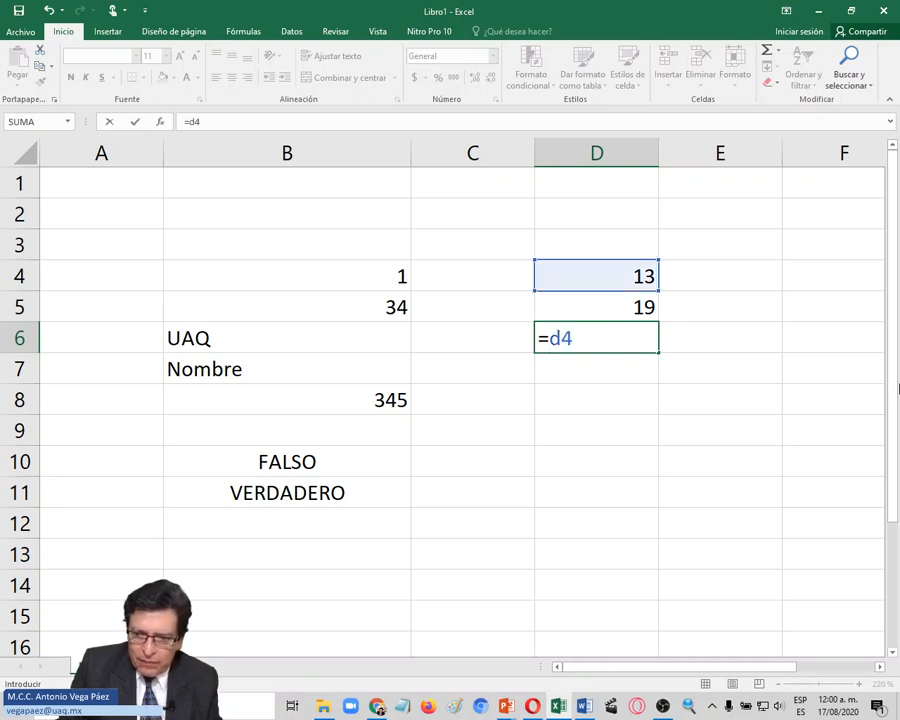
pyautogui.write('+')
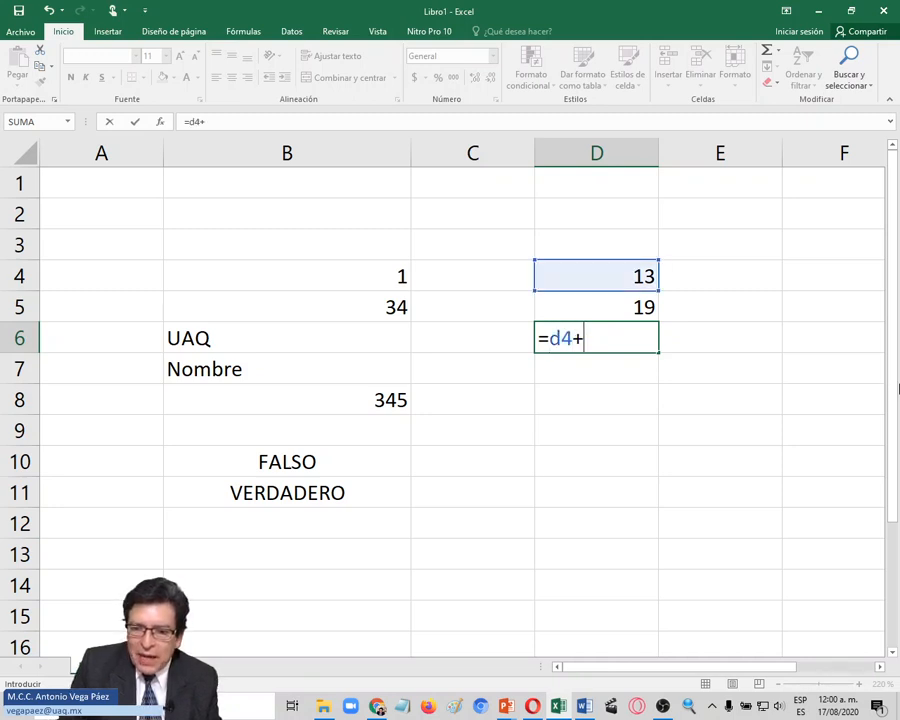
pyautogui.write('d5')
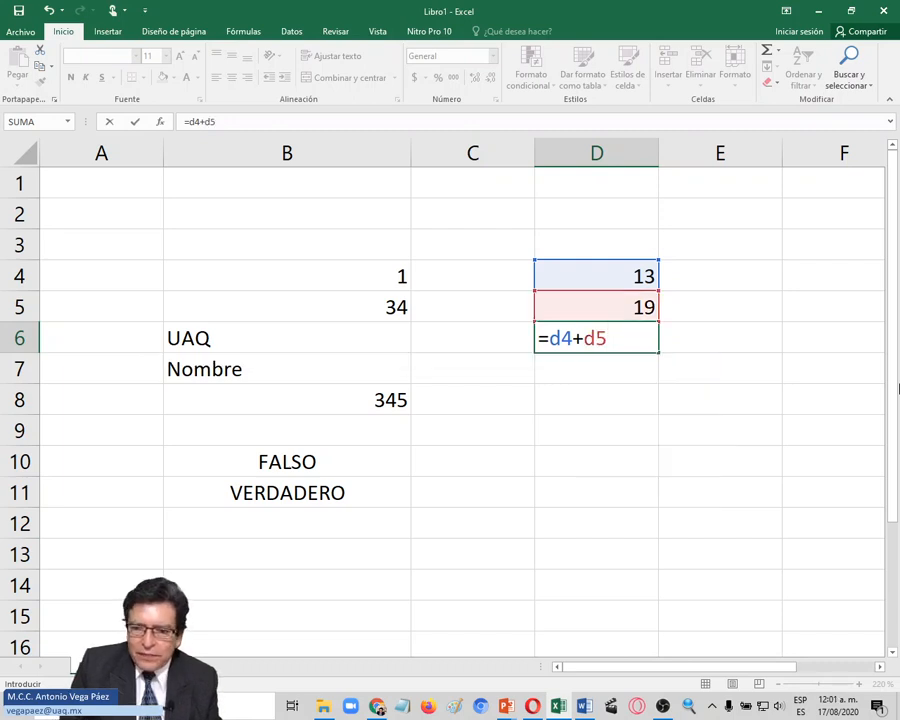
pyautogui.press('Return')
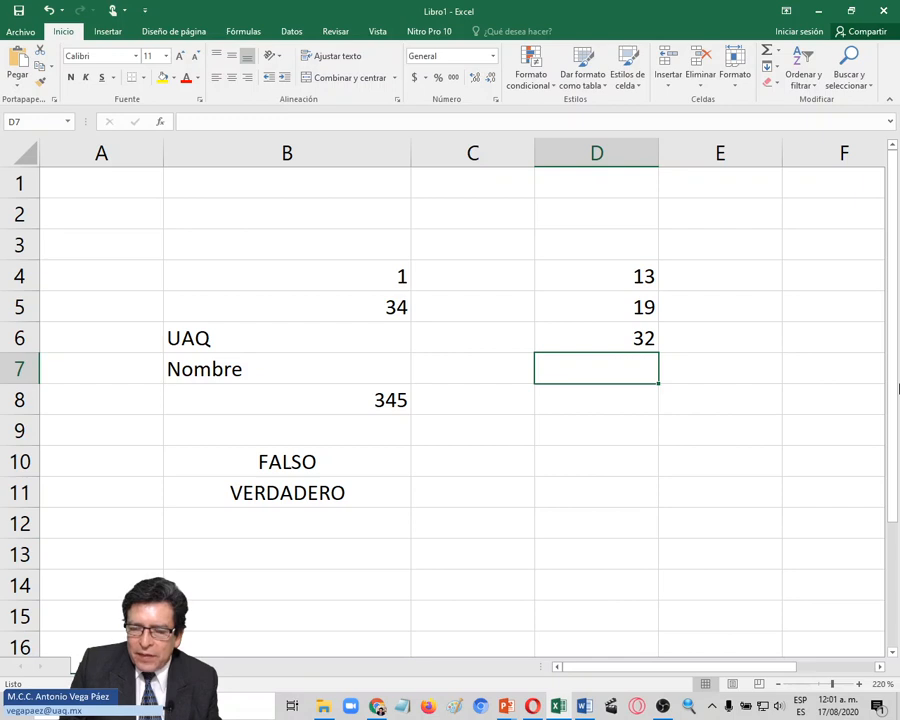
# - Change the value of cell D4 to 24 to recalculate the sum in D6
pyautogui.press('Up')
pyautogui.press('Up')
pyautogui.press('Up')
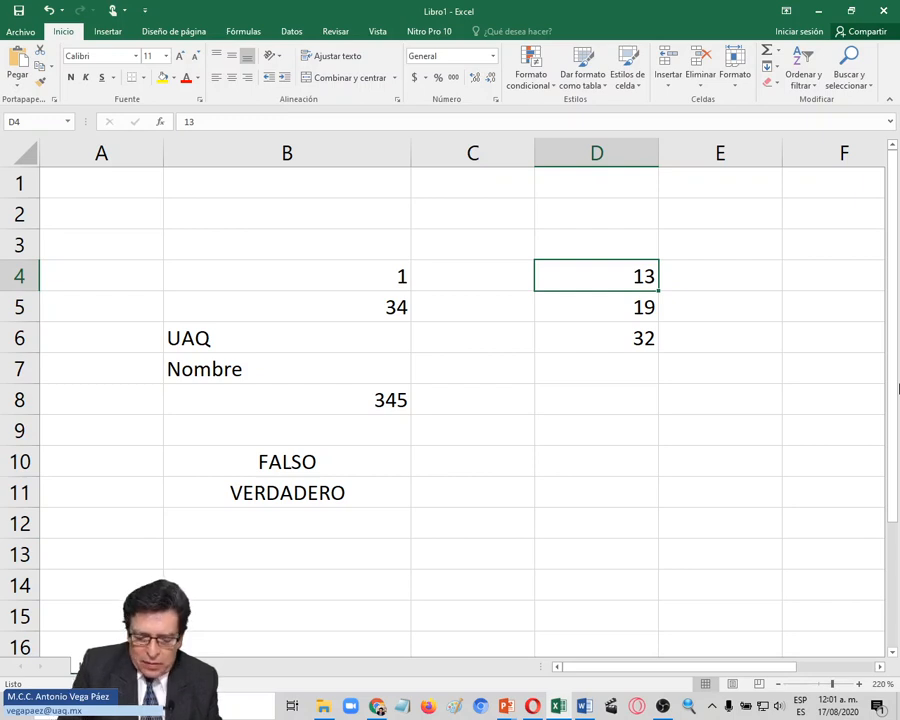
pyautogui.write('24')
pyautogui.press('Return')
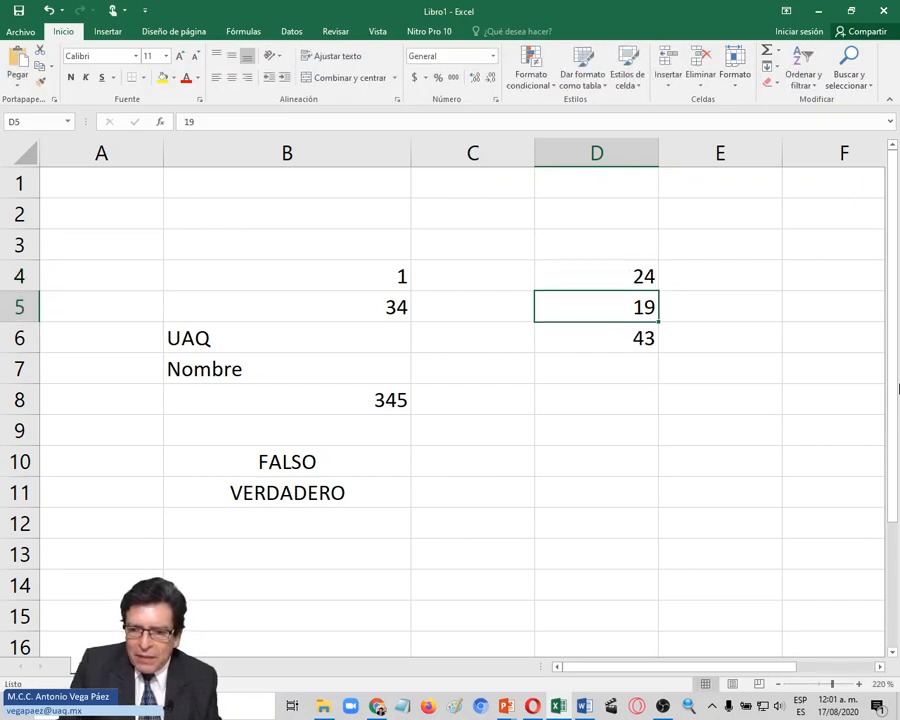
# - Change the formula in cell D6 to =D4-D5 so it subtracts the second number from the first
pyautogui.press('Down')
pyautogui.press('Up')
pyautogui.press('Up')
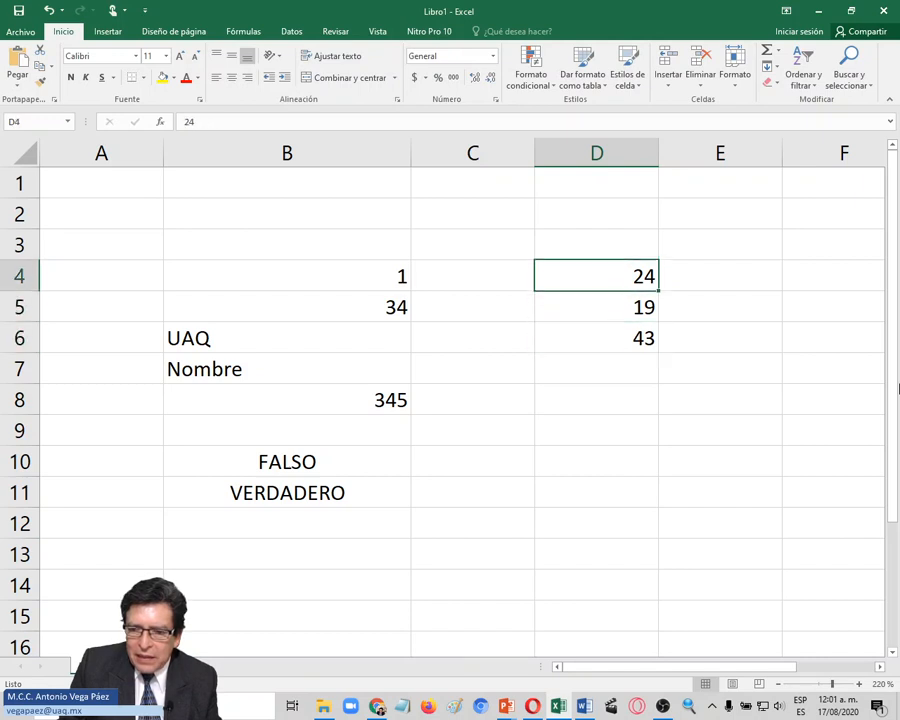
pyautogui.press('Down')
pyautogui.press('Down')
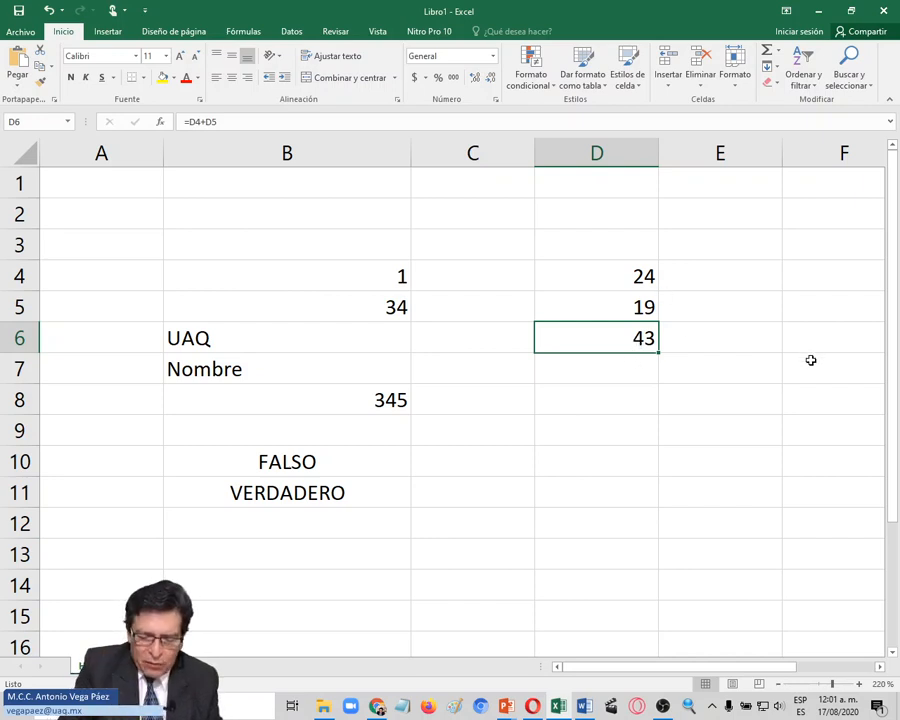
pyautogui.press('F2')
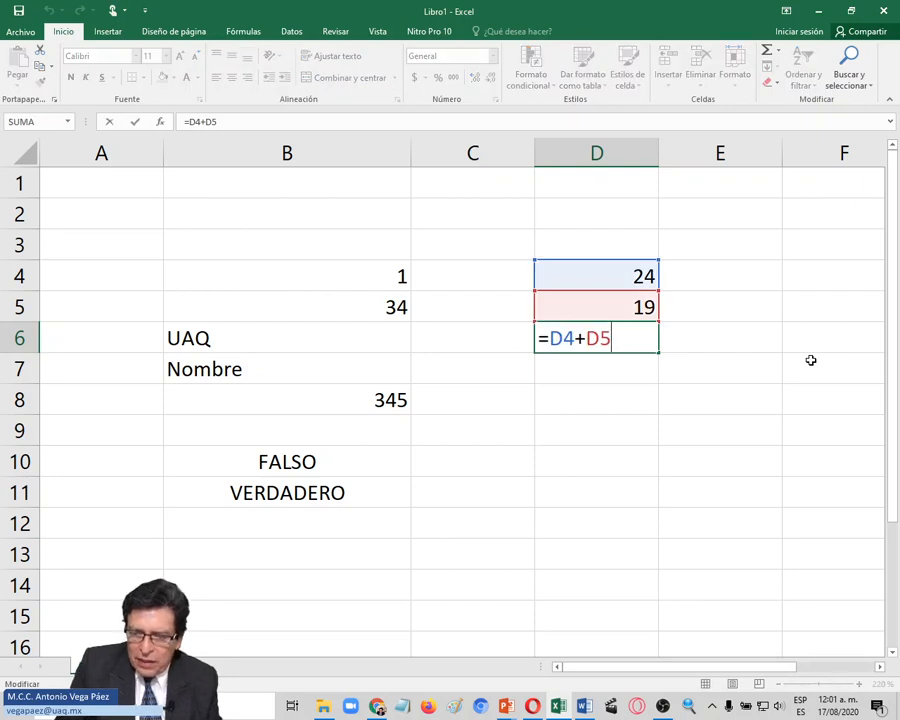
pyautogui.press('Left')
pyautogui.press('Left')
pyautogui.press('BackSpace')
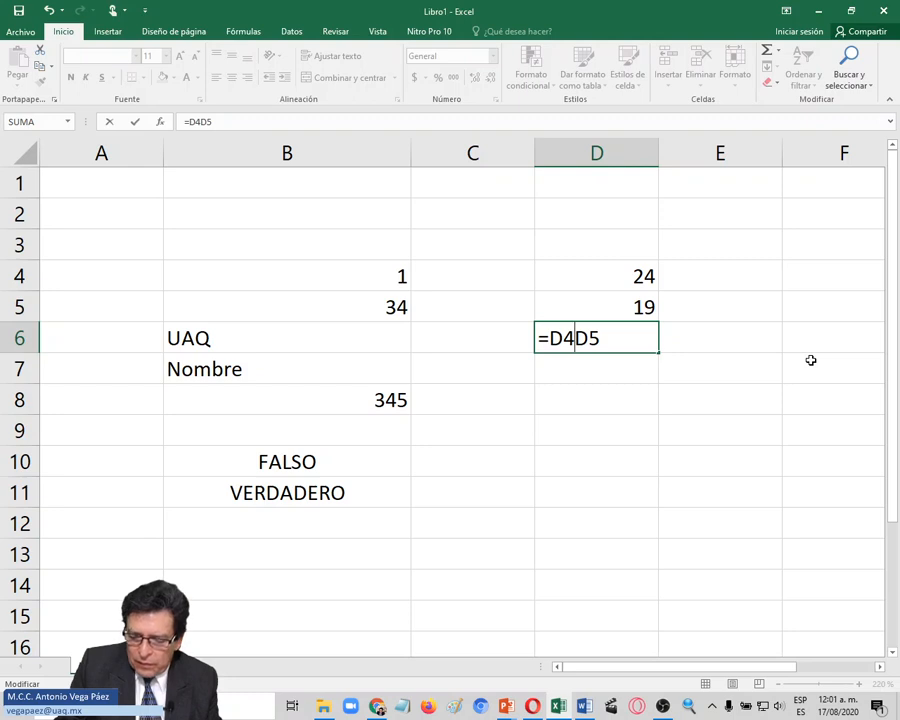
pyautogui.write('-')
pyautogui.press('Return')
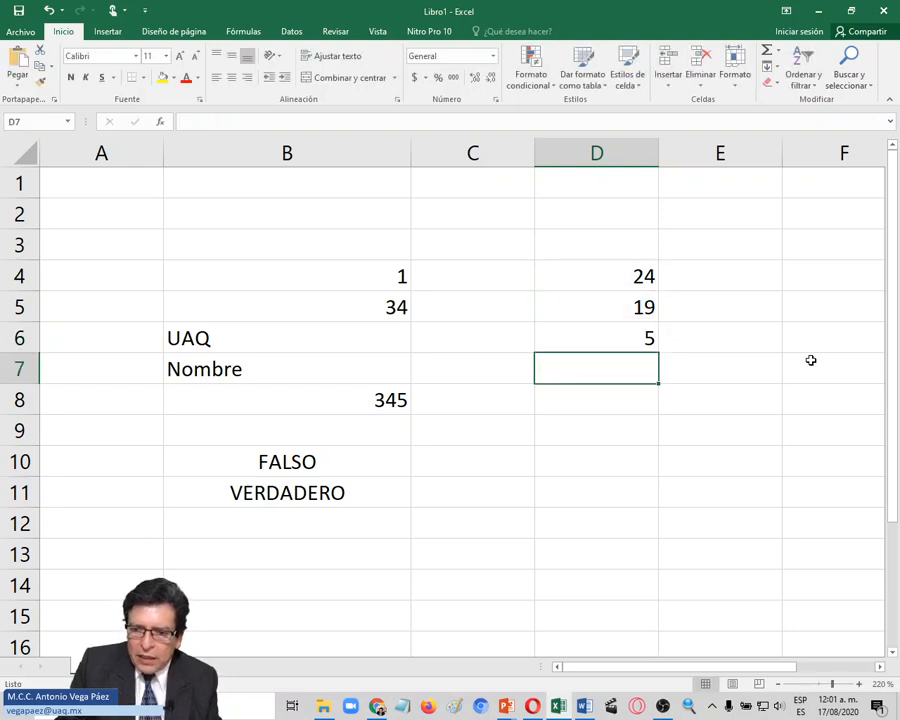
# - Replace the operator in cell D6's formula to multiply the two numbers, giving =D4*D5
pyautogui.press('Up')
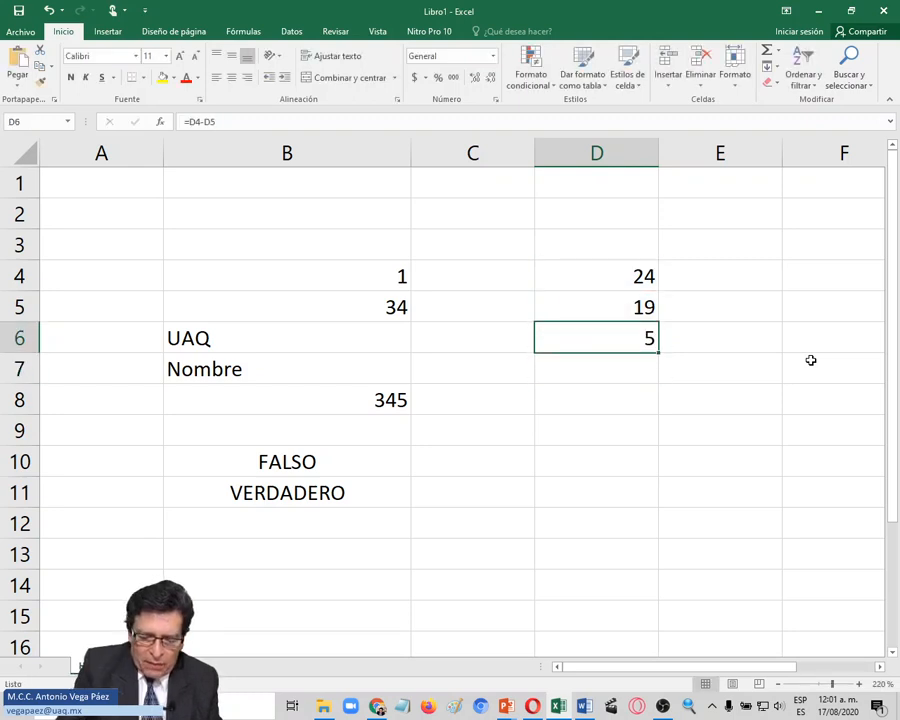
pyautogui.press('F2')
pyautogui.press('Left')
pyautogui.press('Left')
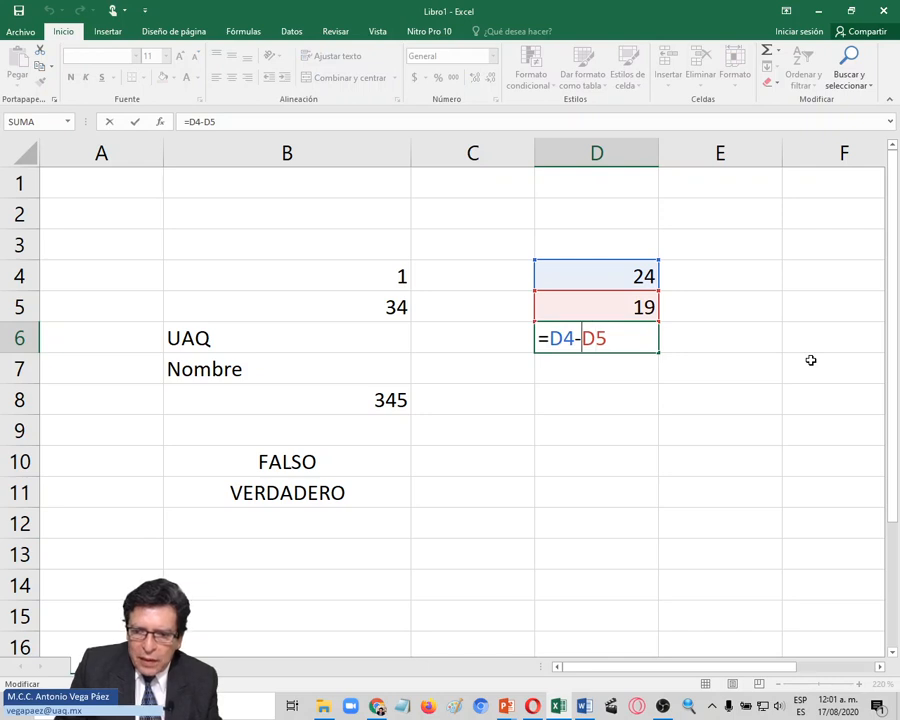
pyautogui.press('BackSpace')
pyautogui.write('*')
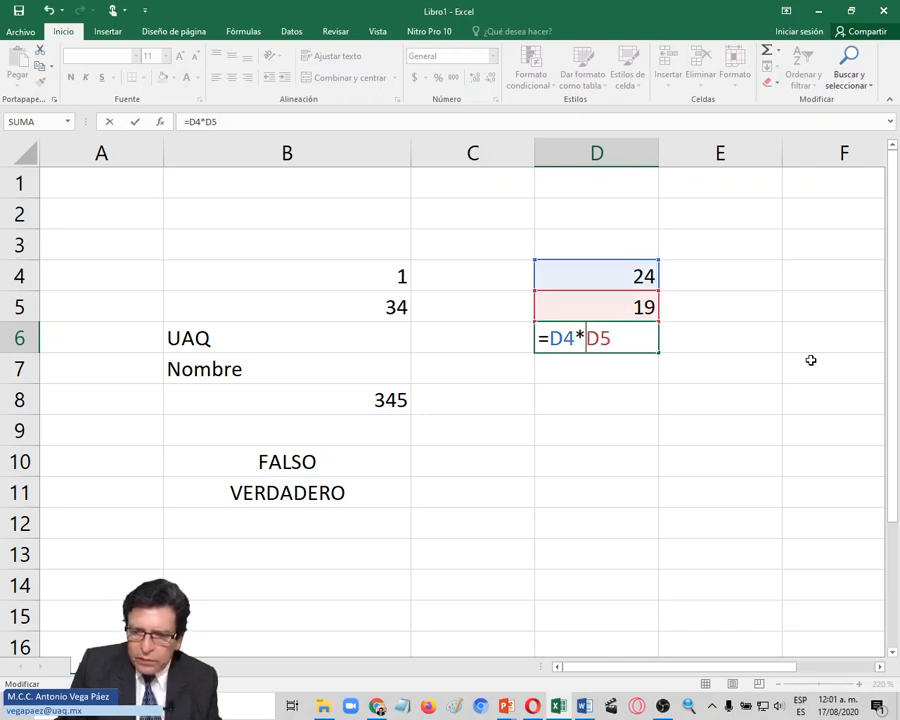
pyautogui.press('Return')
# - Edit the formula in cell D6 to =D4/D5 to divide the first number by the second
pyautogui.press('Up')
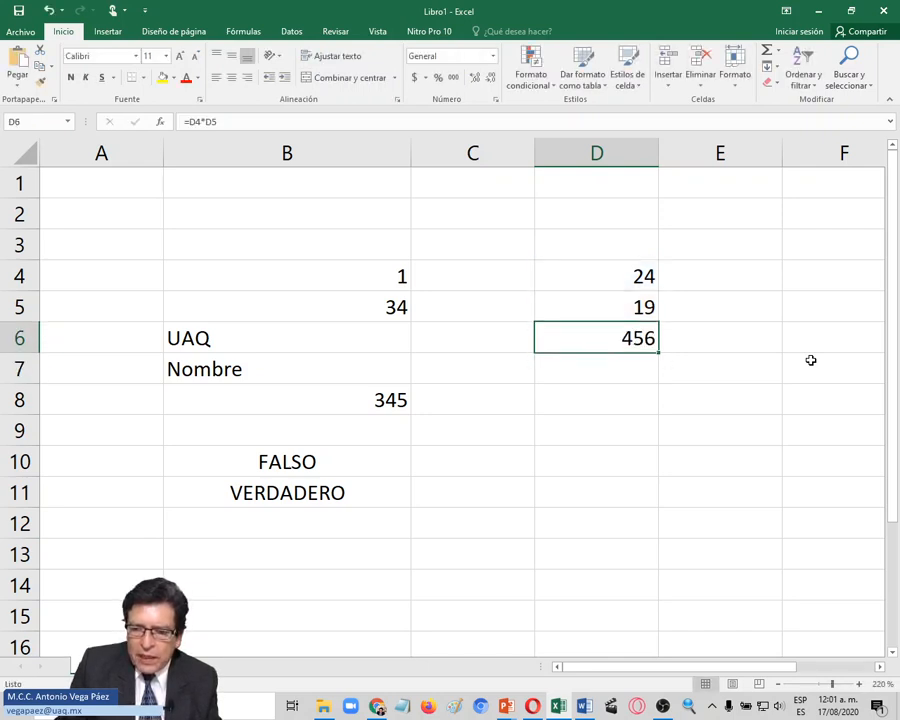
pyautogui.press('F2')
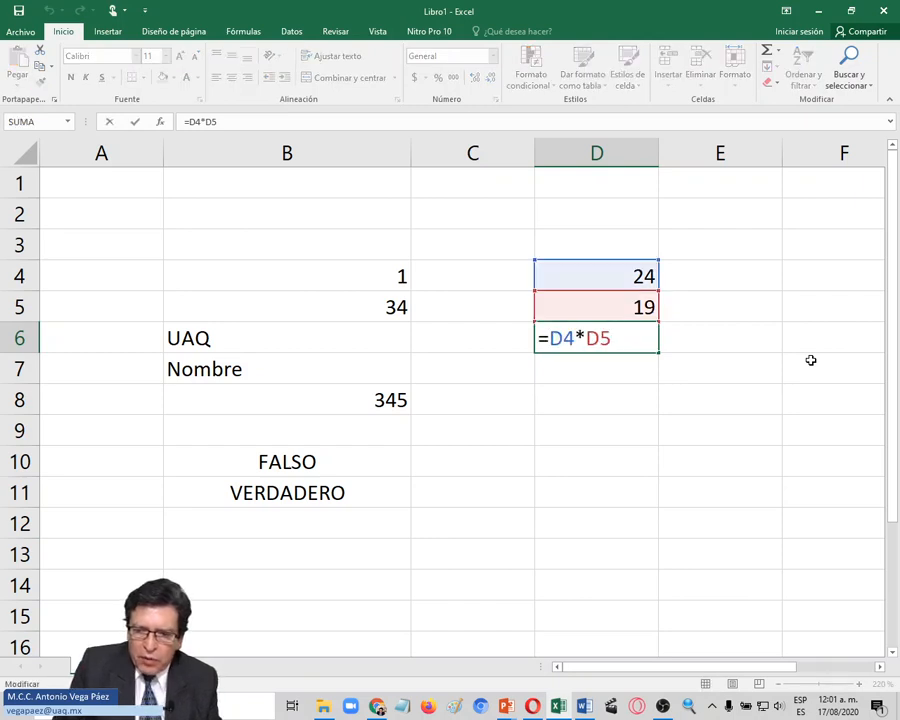
pyautogui.press('Left')
pyautogui.press('Left')
pyautogui.press('BackSpace')
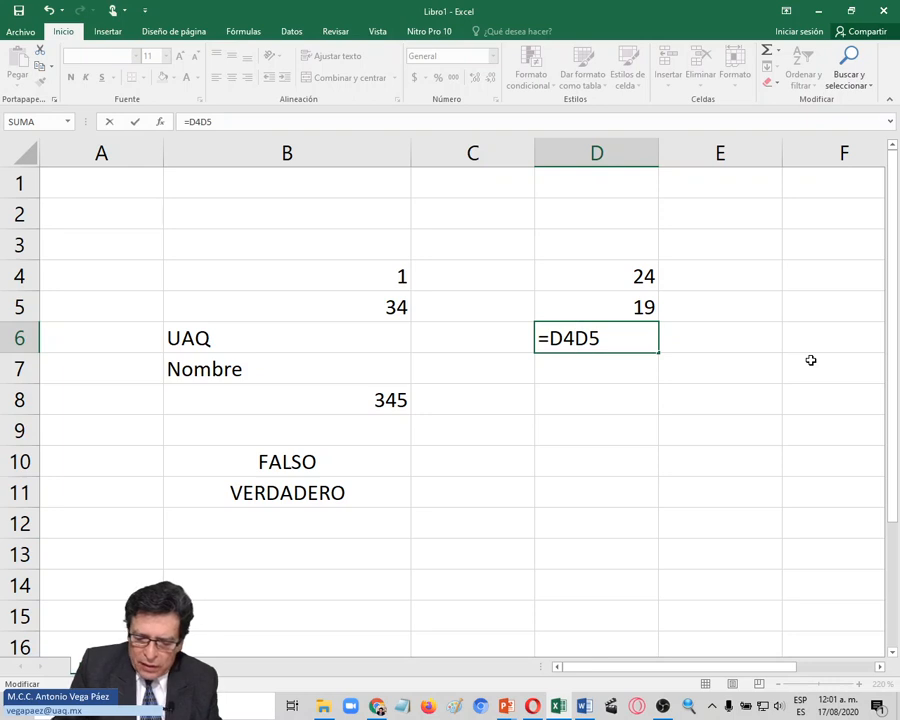
pyautogui.write('/')
pyautogui.press('Return')
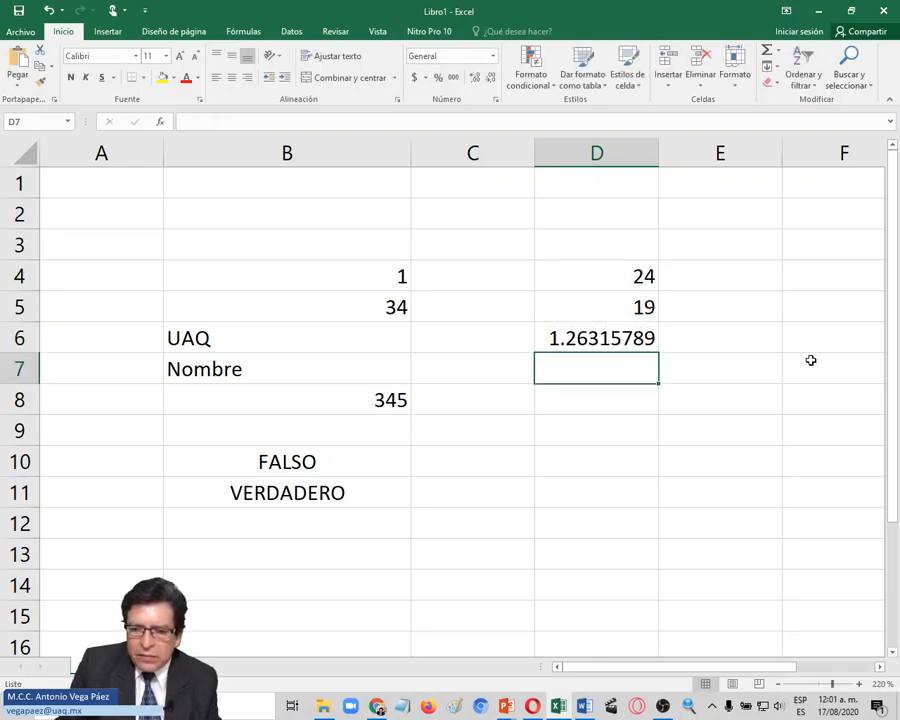
# - Reduce the displayed decimals of the division result in cell D6 to two places
pyautogui.press('Up')
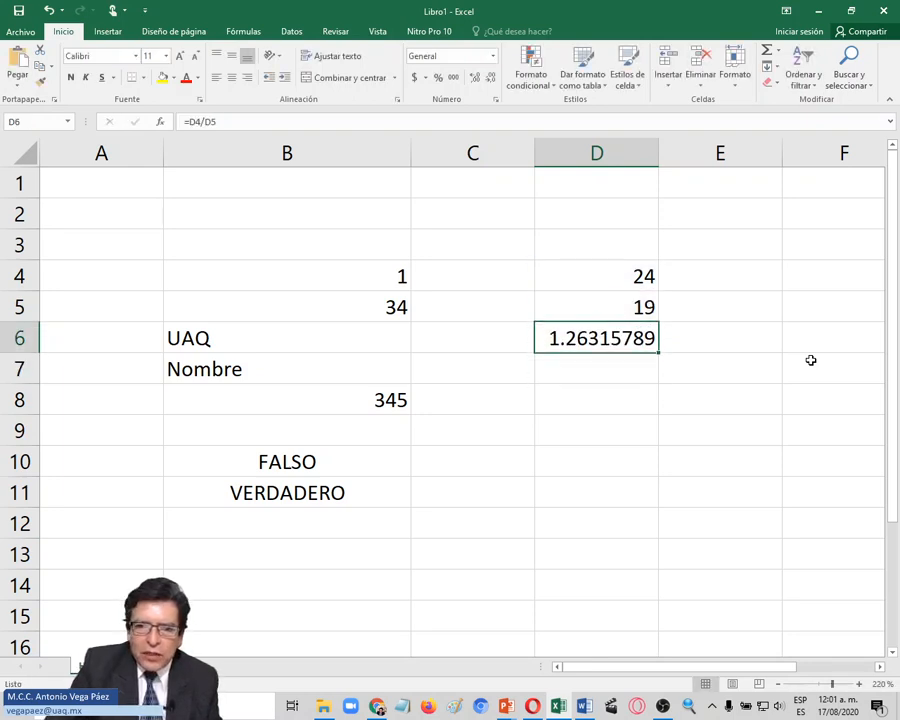
pyautogui.click(490, 84)
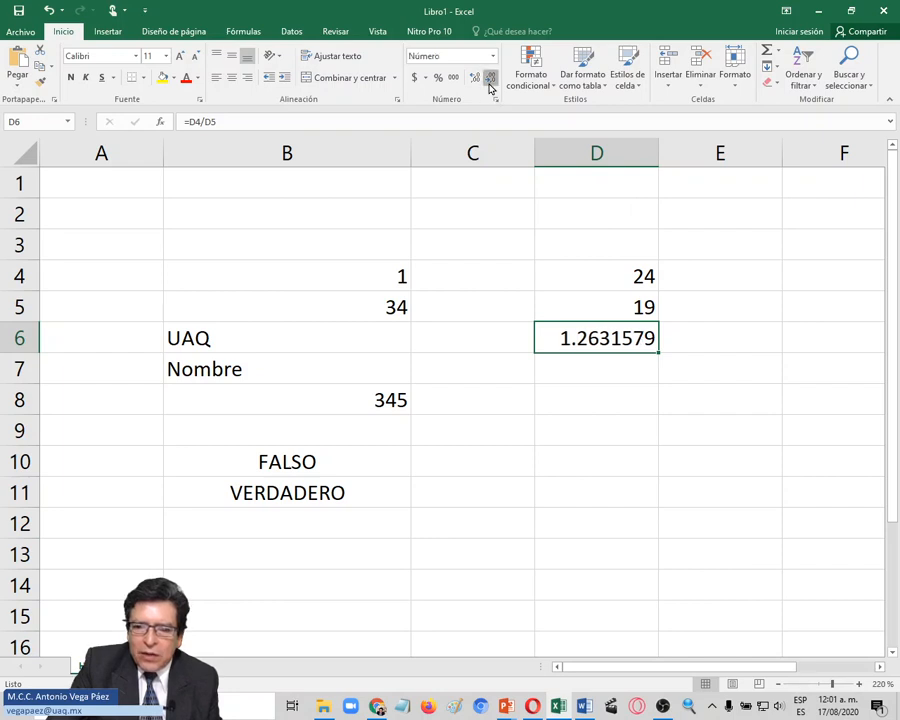
pyautogui.click(490, 86)
pyautogui.click(490, 86)
pyautogui.click(490, 86)
pyautogui.click(490, 86)
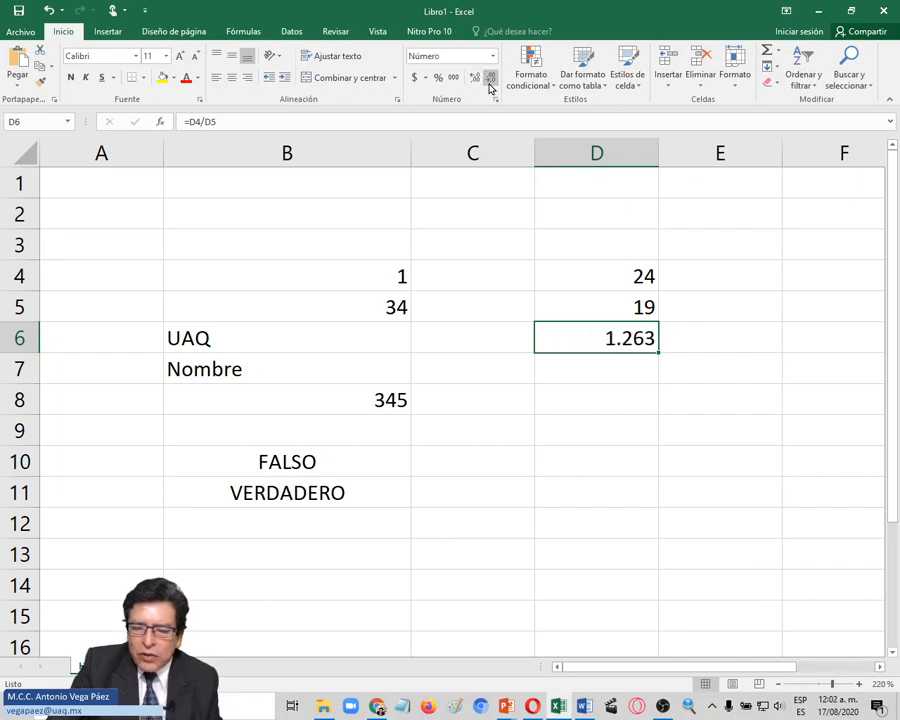
pyautogui.click(490, 86)
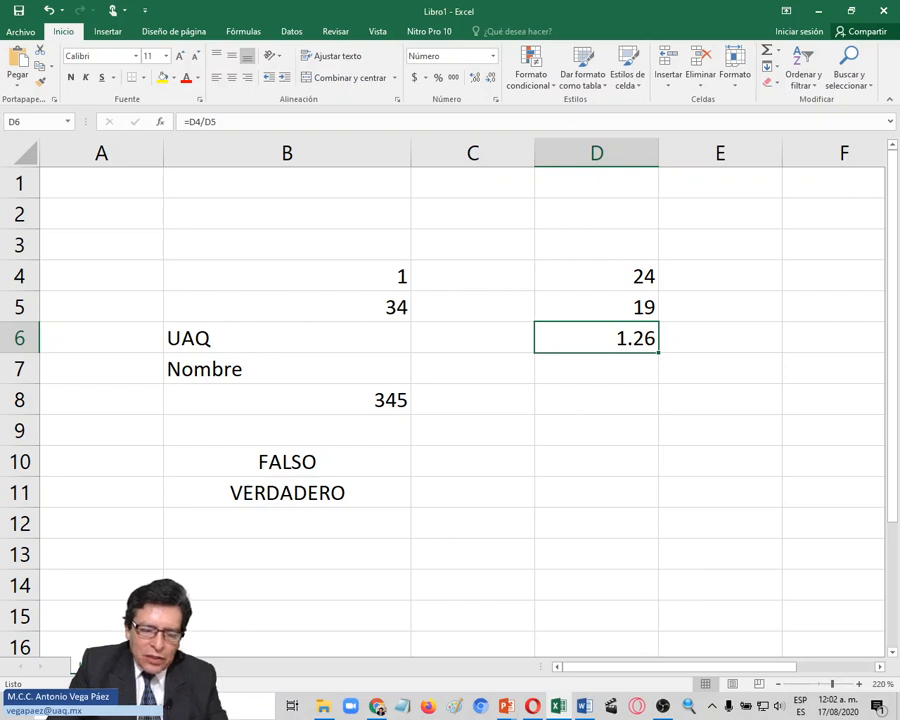
# - Open a blank worksheet in the same workbook and set its zoom to 200%
pyautogui.click(145, 667)
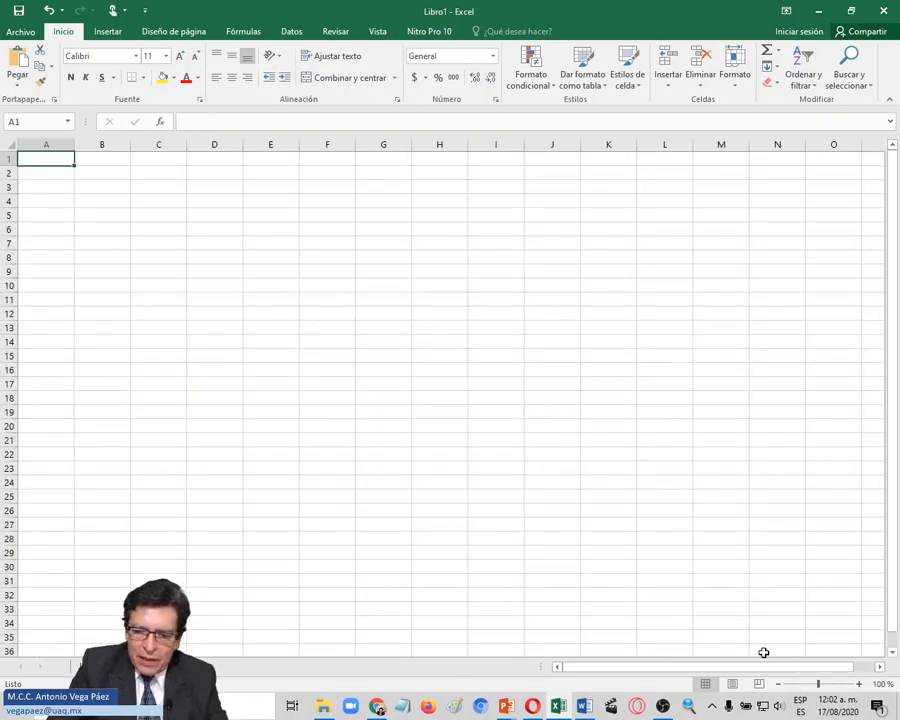
pyautogui.click(858, 684)
pyautogui.doubleClick(858, 684)
pyautogui.doubleClick(858, 684)
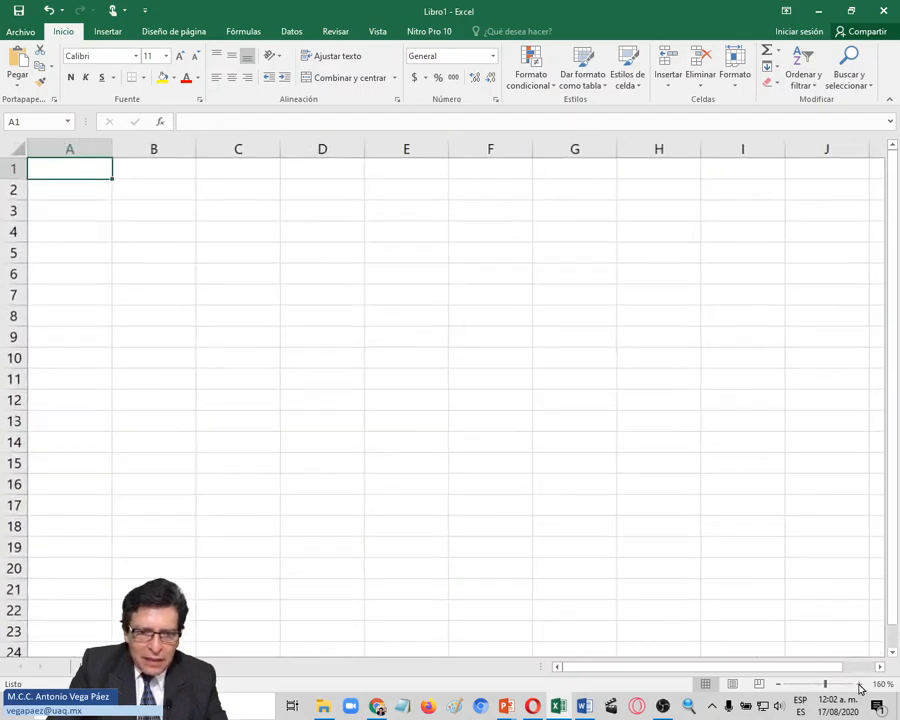
pyautogui.doubleClick(859, 685)
pyautogui.doubleClick(859, 686)
pyautogui.click(859, 685)
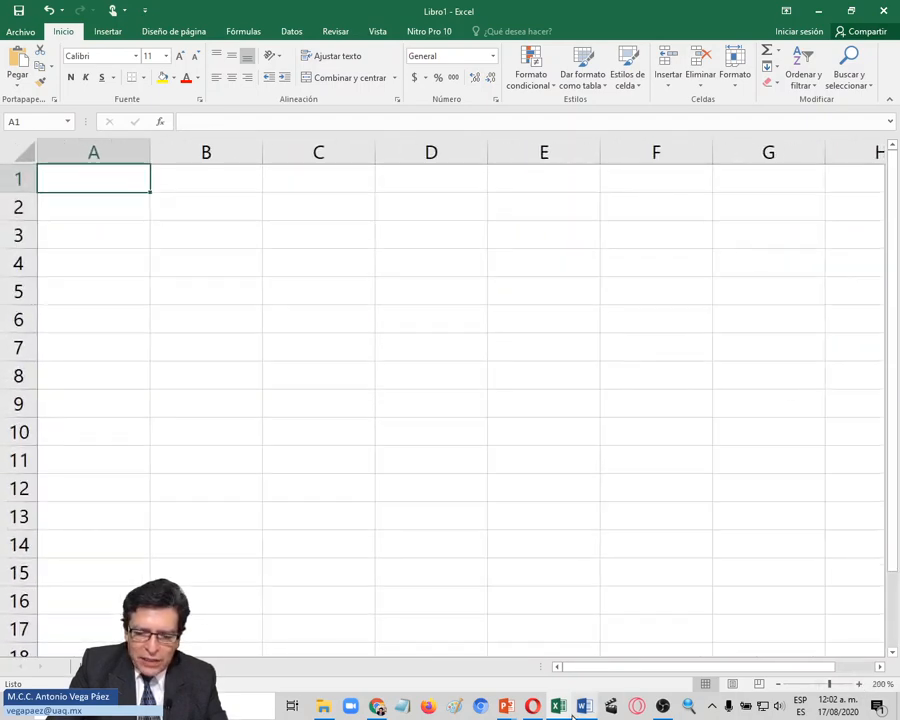
# - Switch to the PowerPoint slide show and advance to the slide "Datos tipo fecha y hora en Excel"
pyautogui.moveTo(512, 712)
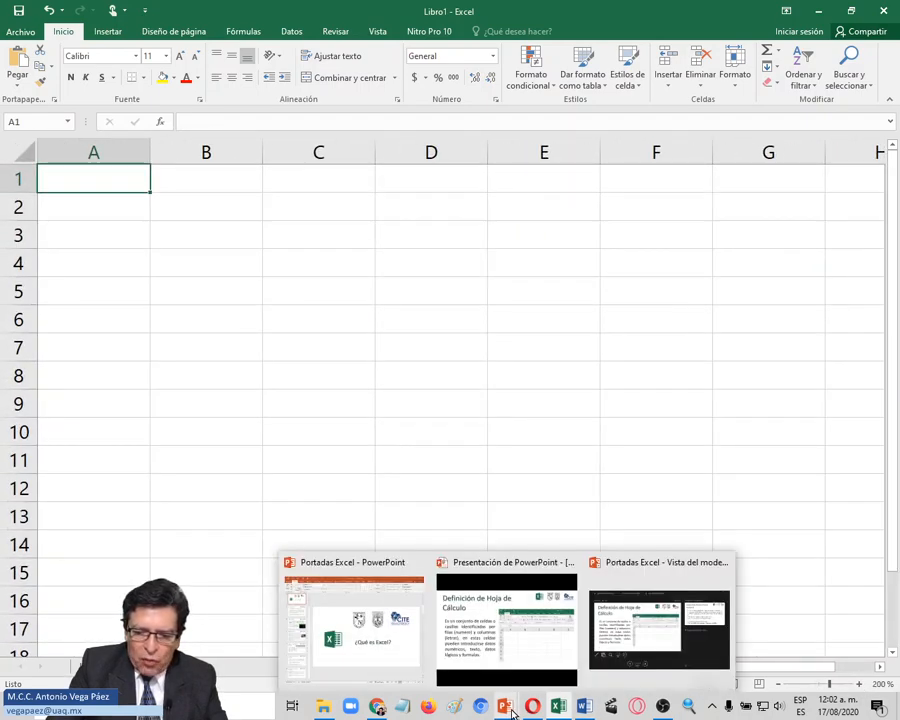
pyautogui.click(506, 630)
pyautogui.click(500, 530)
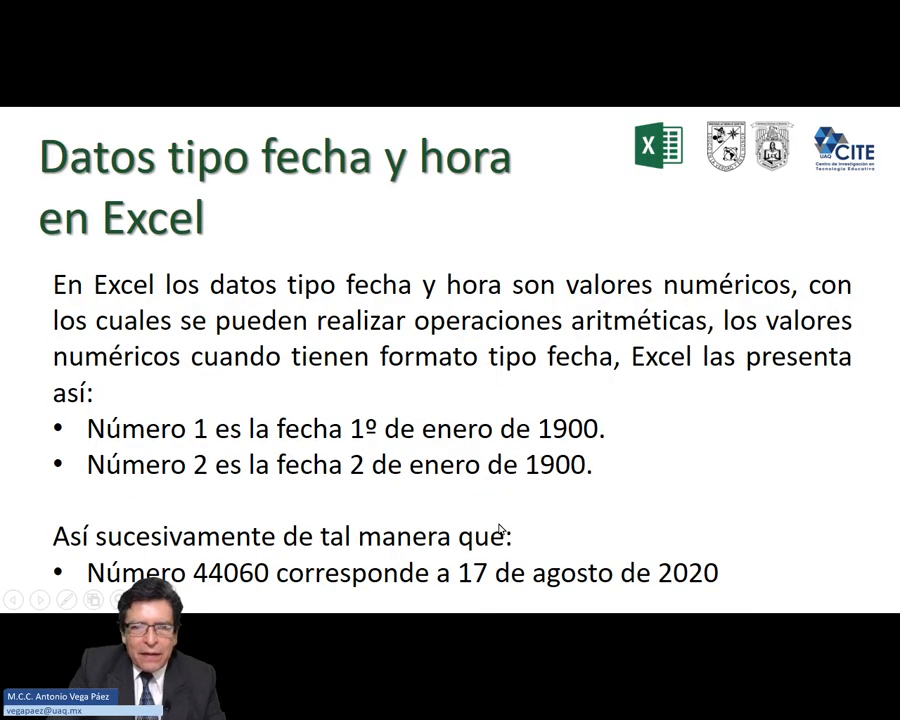
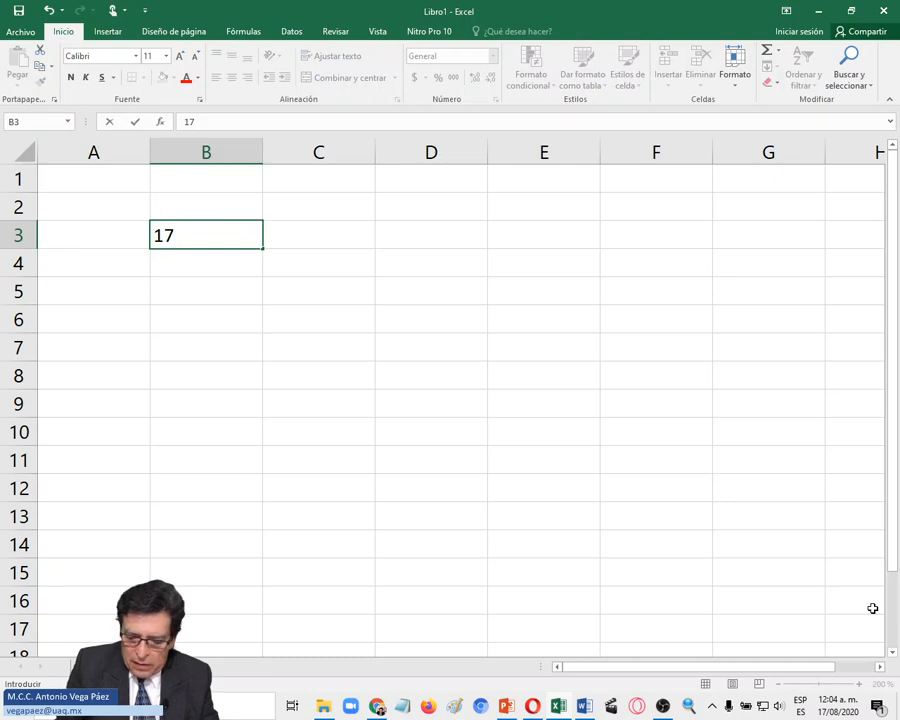
# - Enter the date 17-ago-2020 in cell B3 and widen column B to more than twice its width
pyautogui.write('-ago')
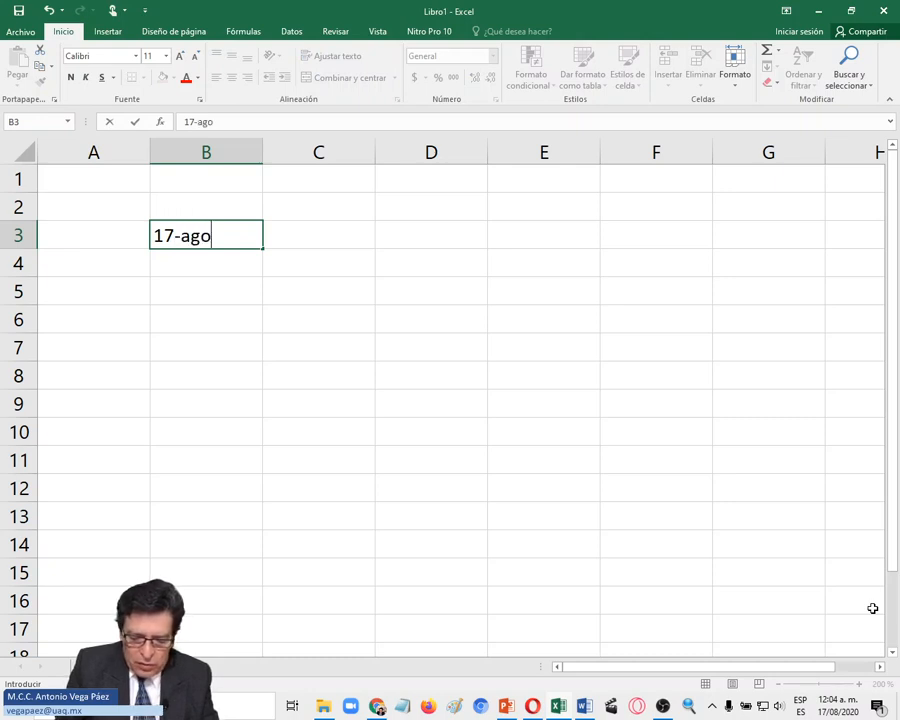
pyautogui.write('2')
pyautogui.press('BackSpace')
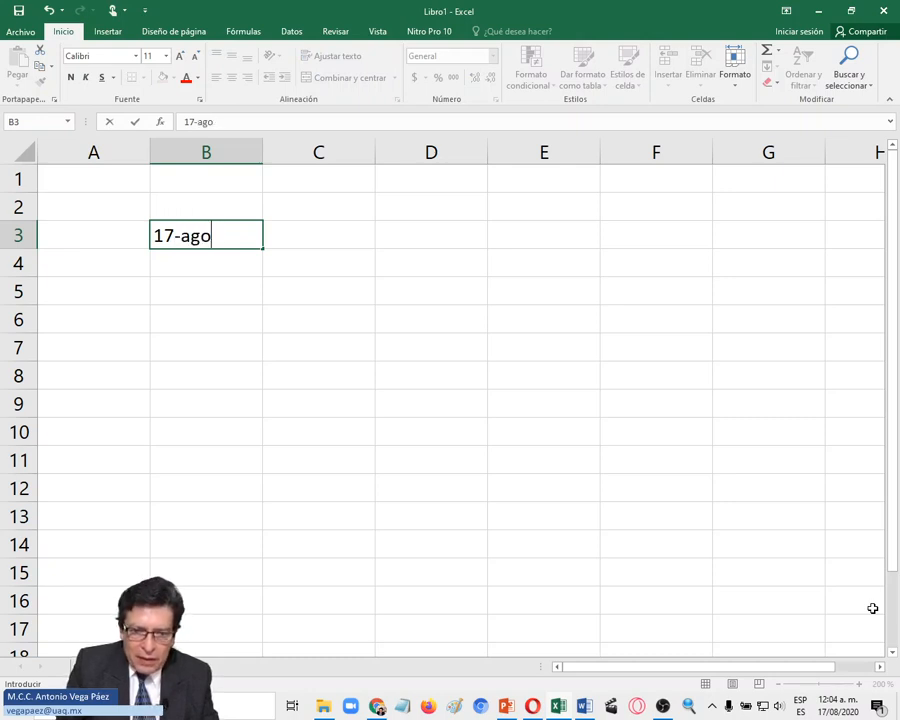
pyautogui.write('-20')
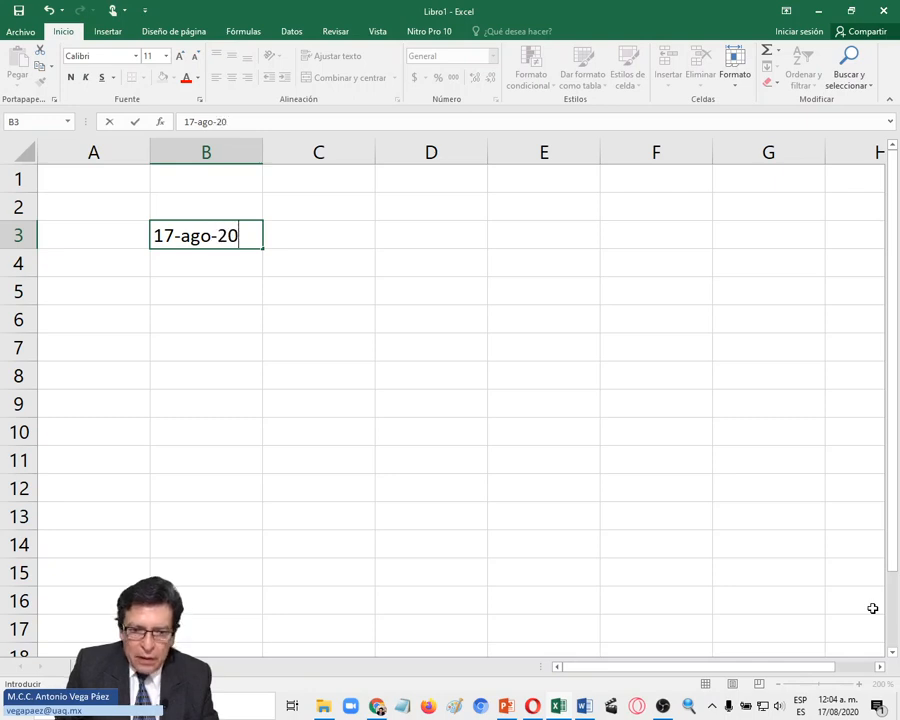
pyautogui.write('20')
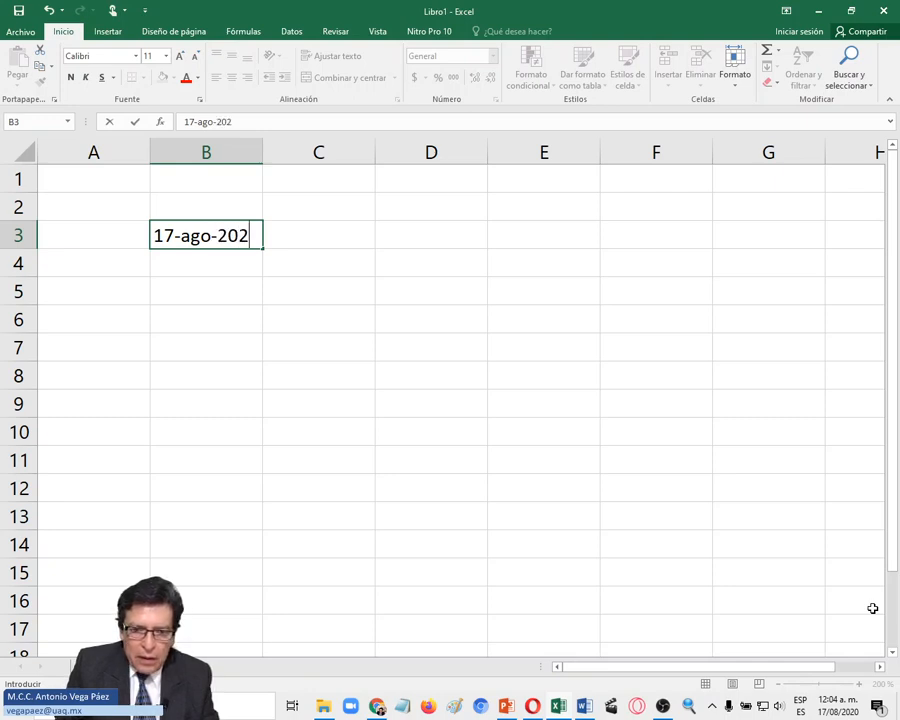
pyautogui.press('Return')
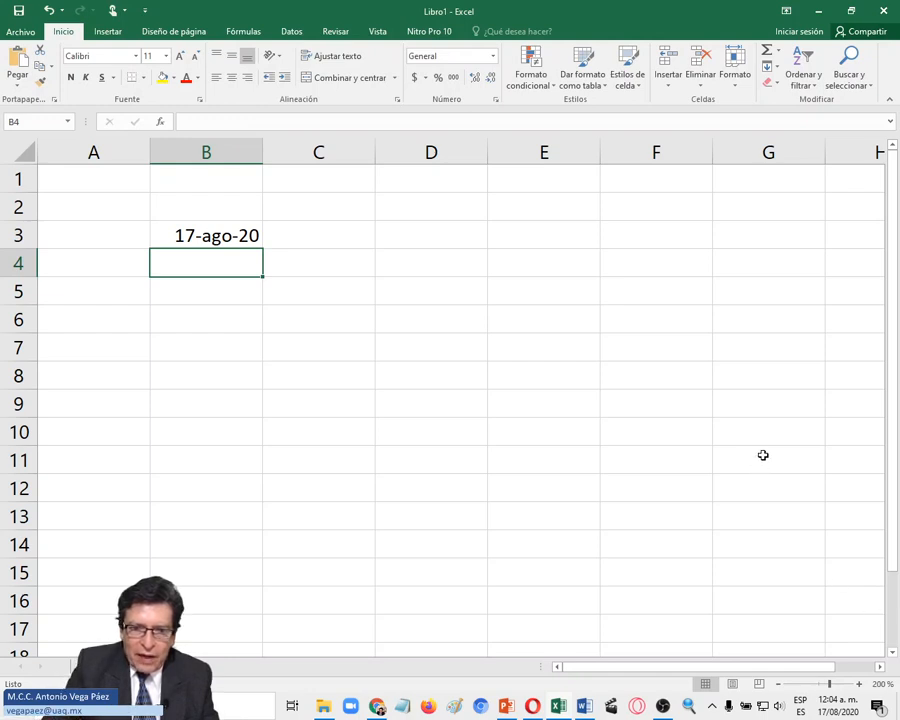
pyautogui.moveTo(263, 153); pyautogui.dragTo(410, 166)
# - Format the date in cell B3 with the Número category and 0 decimal places
pyautogui.click(375, 236)
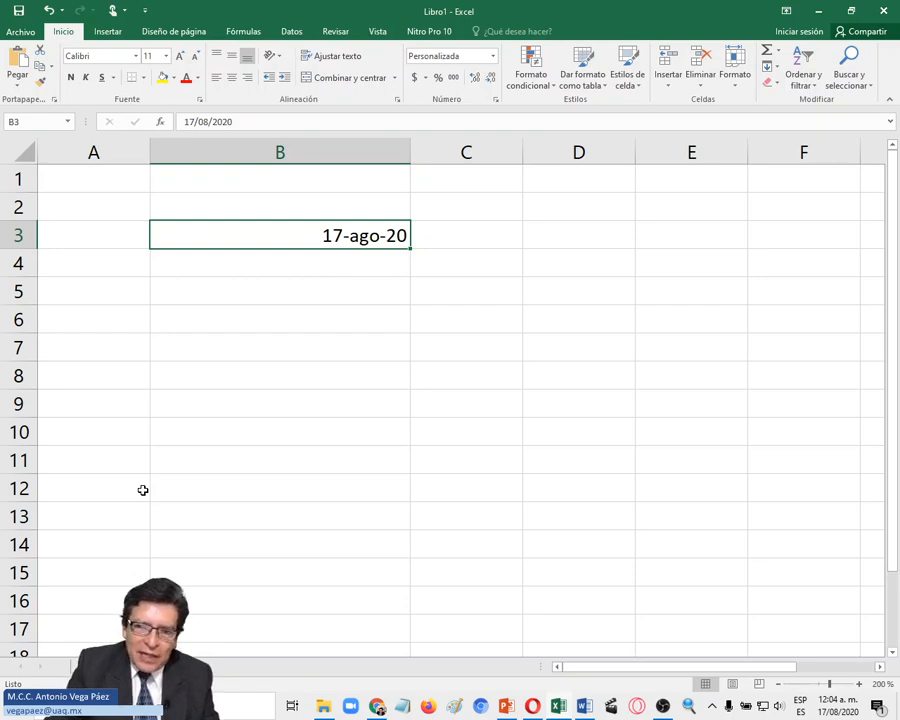
pyautogui.click(496, 101)
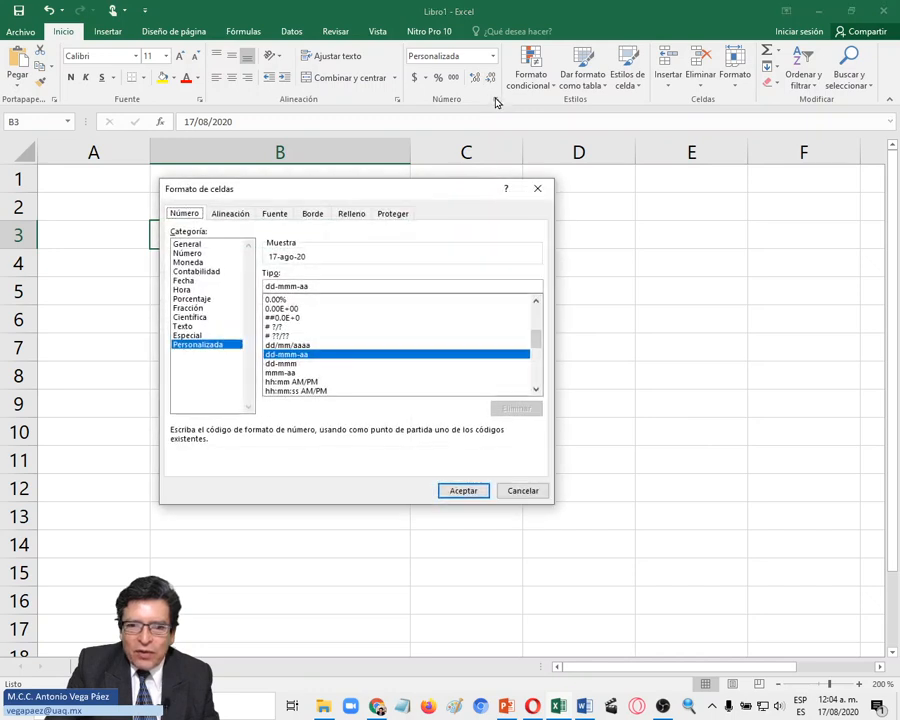
pyautogui.click(194, 255)
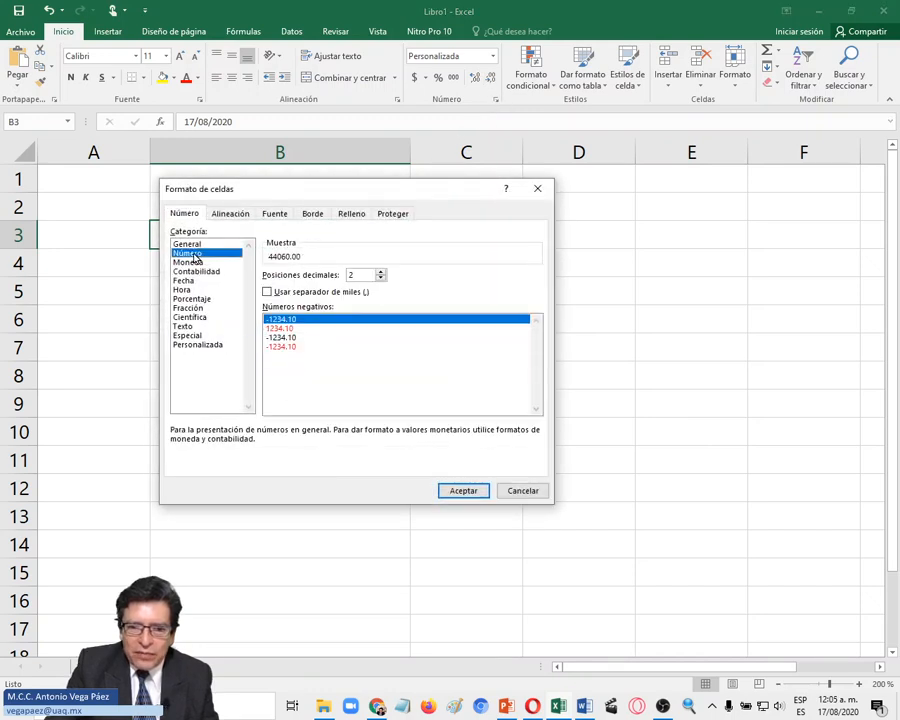
pyautogui.click(380, 278)
pyautogui.click(380, 278)
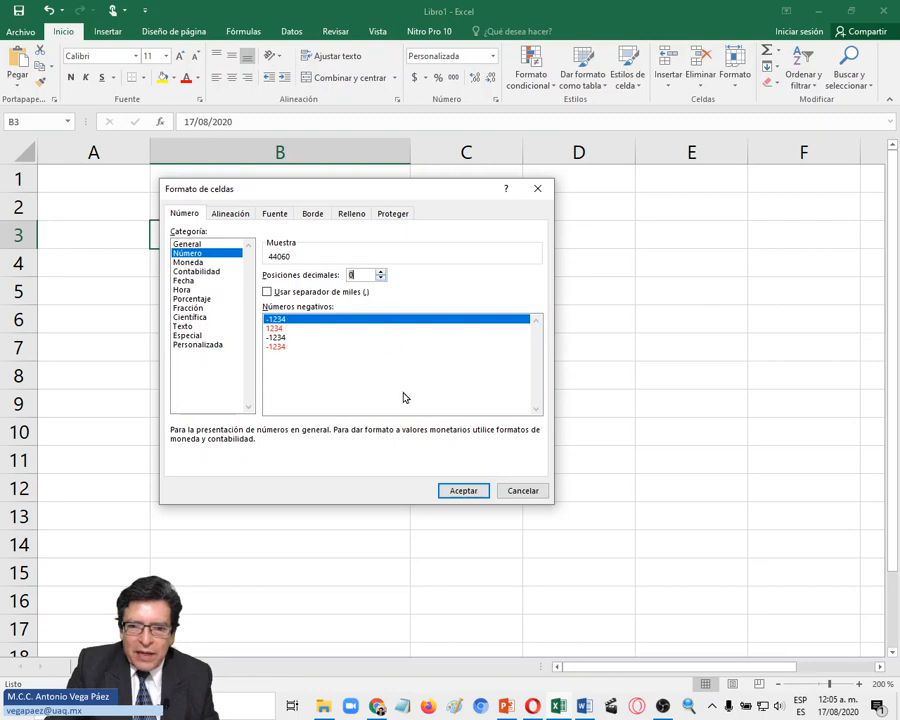
pyautogui.click(462, 489)
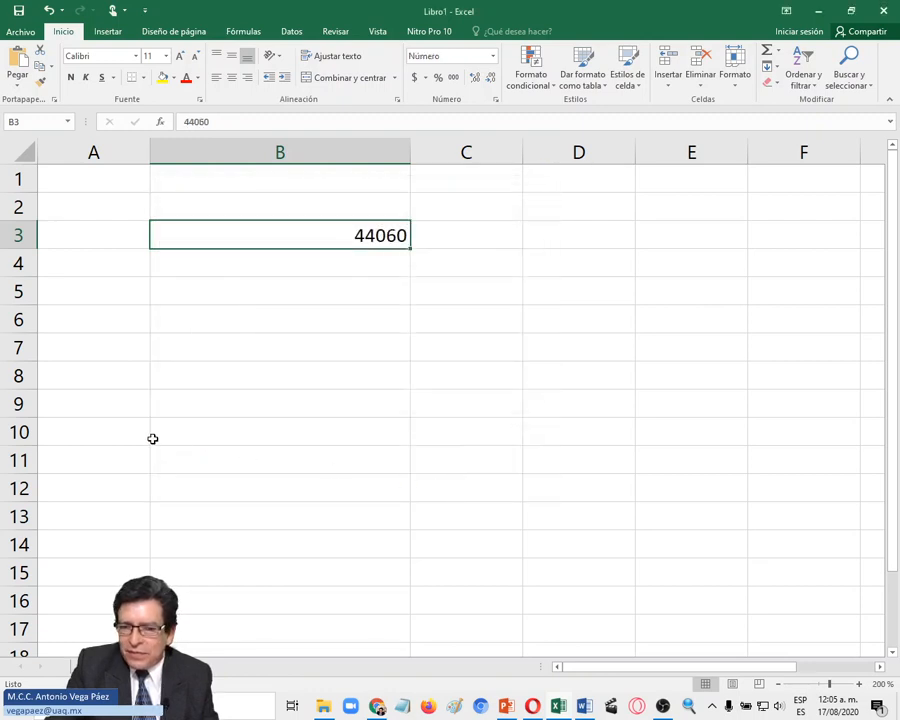
# - Enter the date 14-nov-2004 in cell B5
pyautogui.click(261, 289)
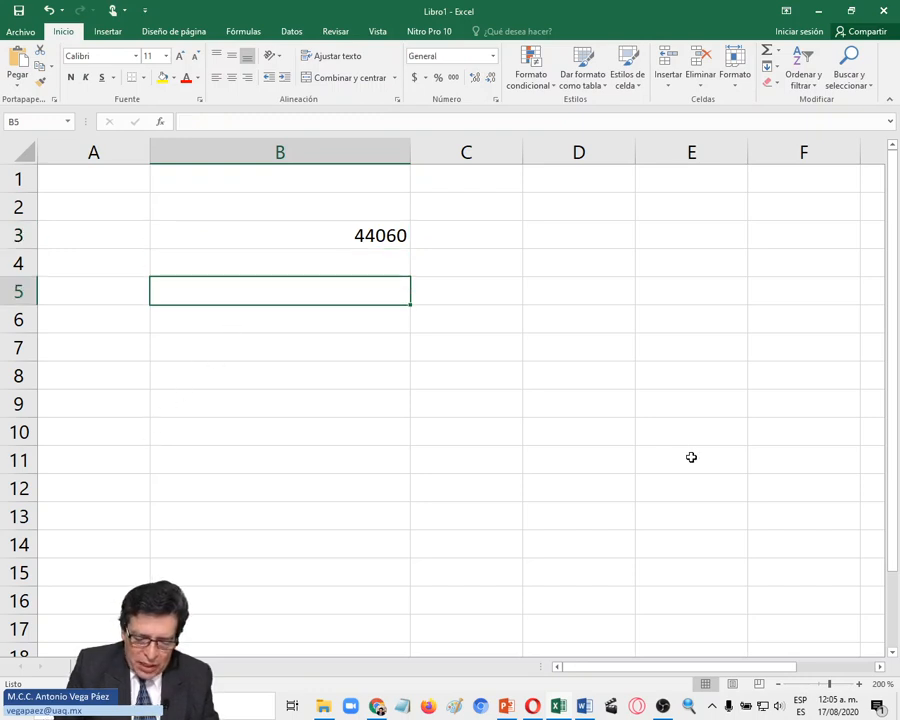
pyautogui.write('14-')
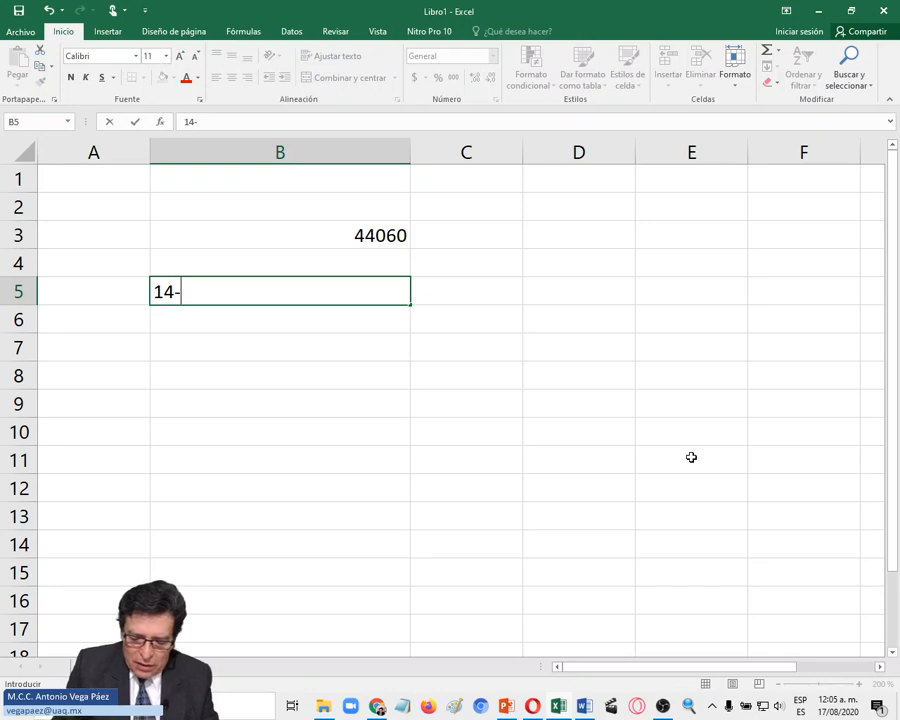
pyautogui.write('nov-20')
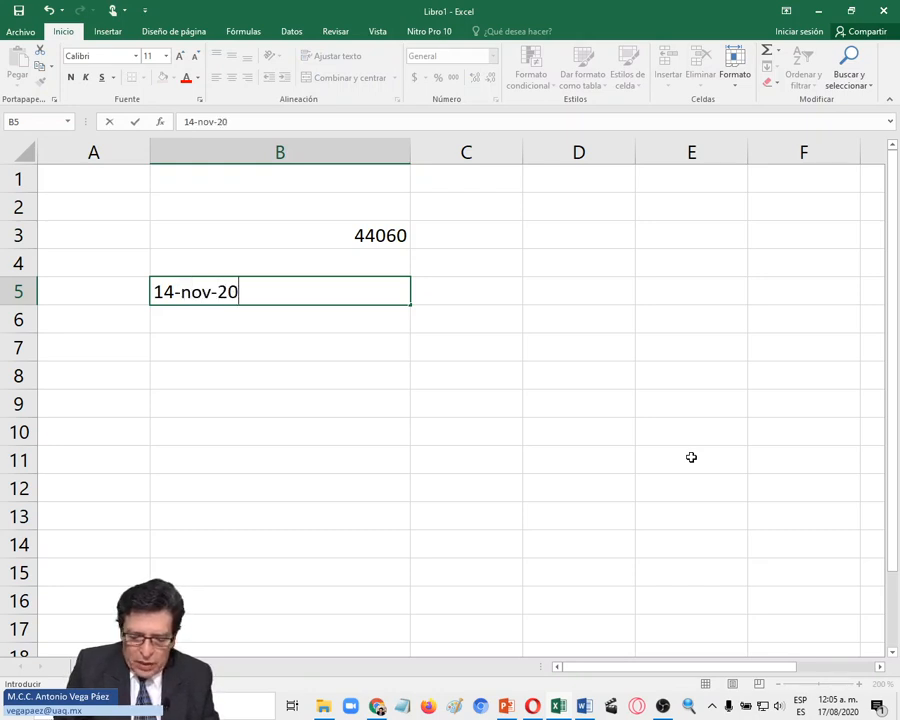
pyautogui.write('04')
pyautogui.press('Return')
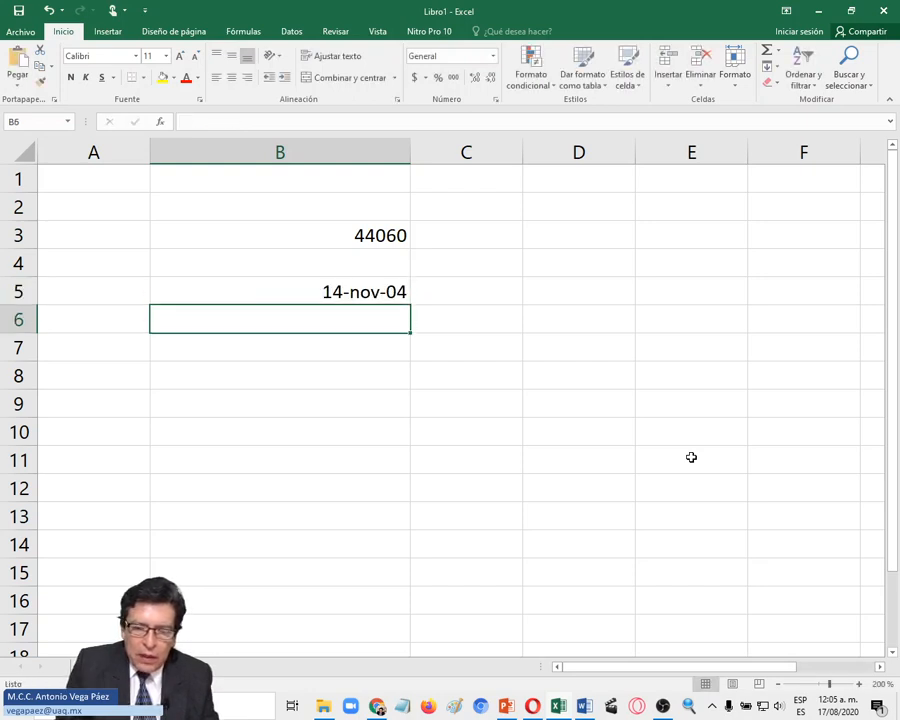
# - Format the date in cell B5 with the Número category and 0 decimal places
pyautogui.press('Up')
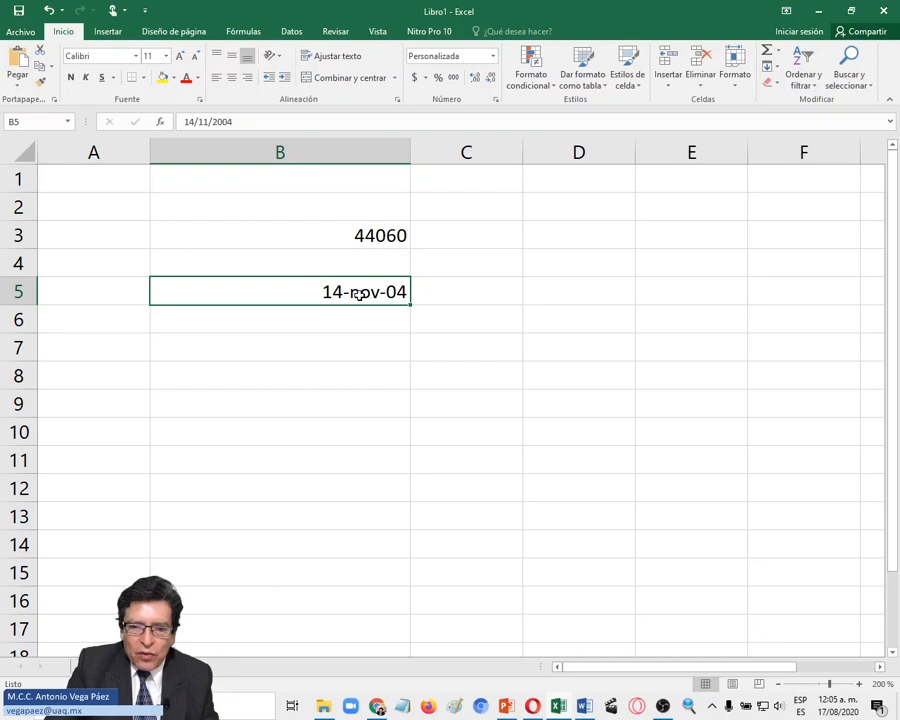
pyautogui.click(495, 101)
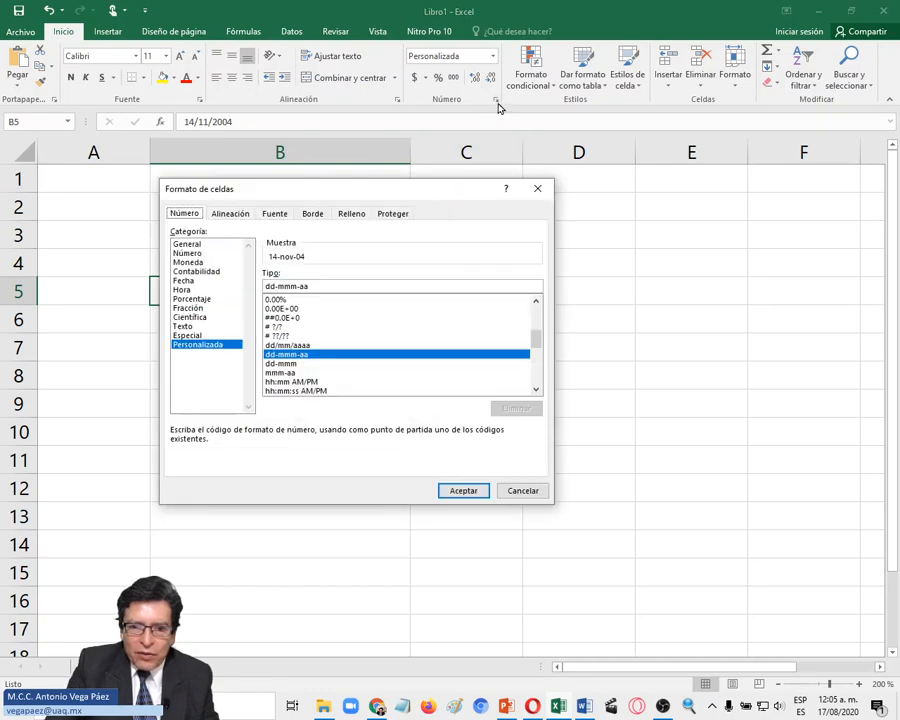
pyautogui.click(189, 254)
pyautogui.click(380, 279)
pyautogui.click(380, 279)
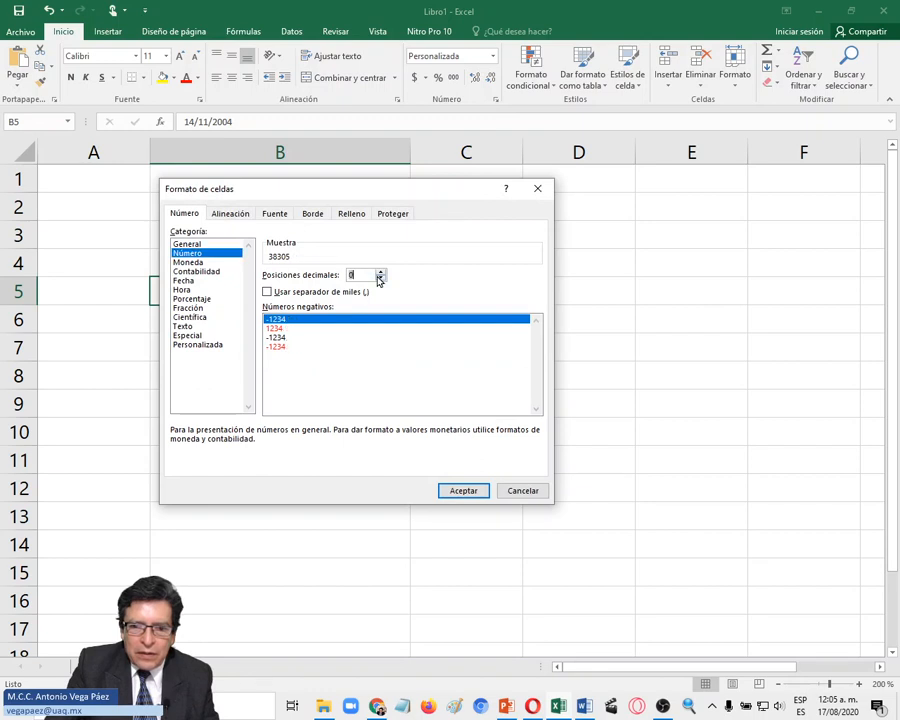
pyautogui.click(459, 492)
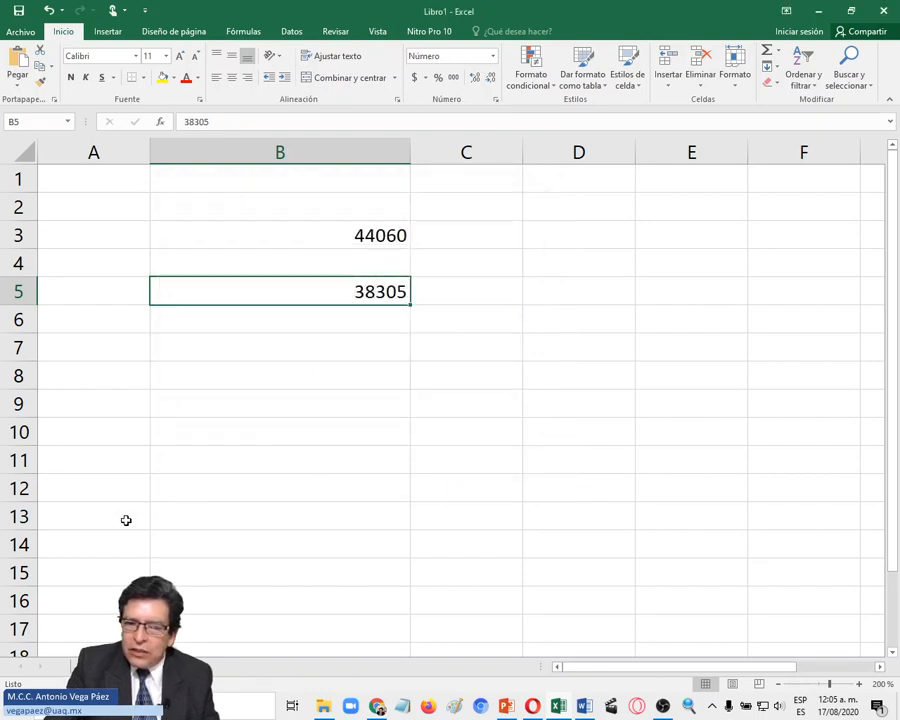
# - Enter the formula =B3-B5 in cell B6 to calculate the days between the two dates
pyautogui.click(358, 235)
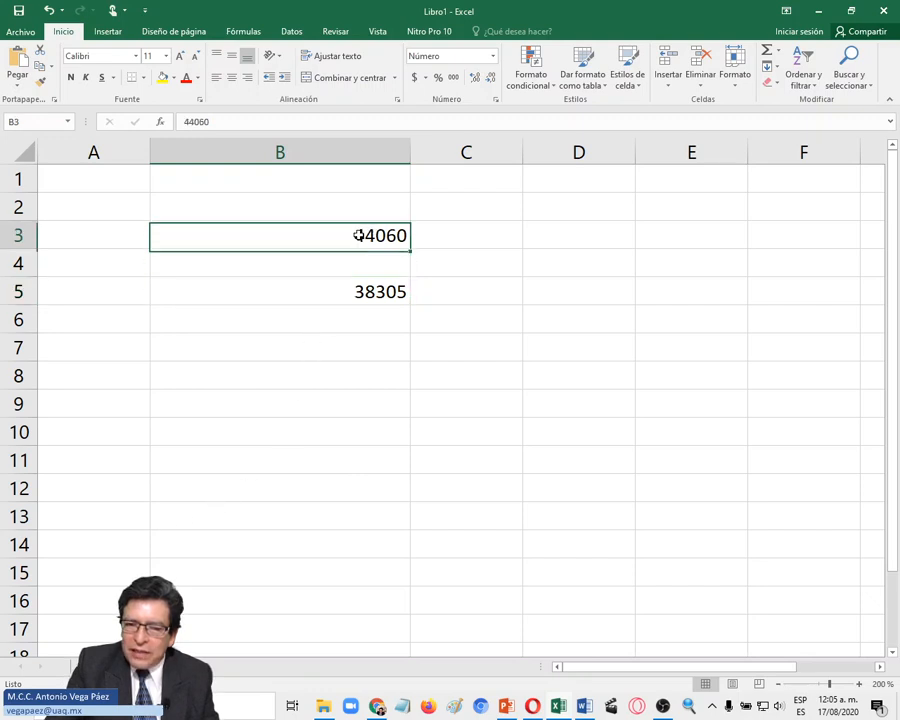
pyautogui.click(355, 292)
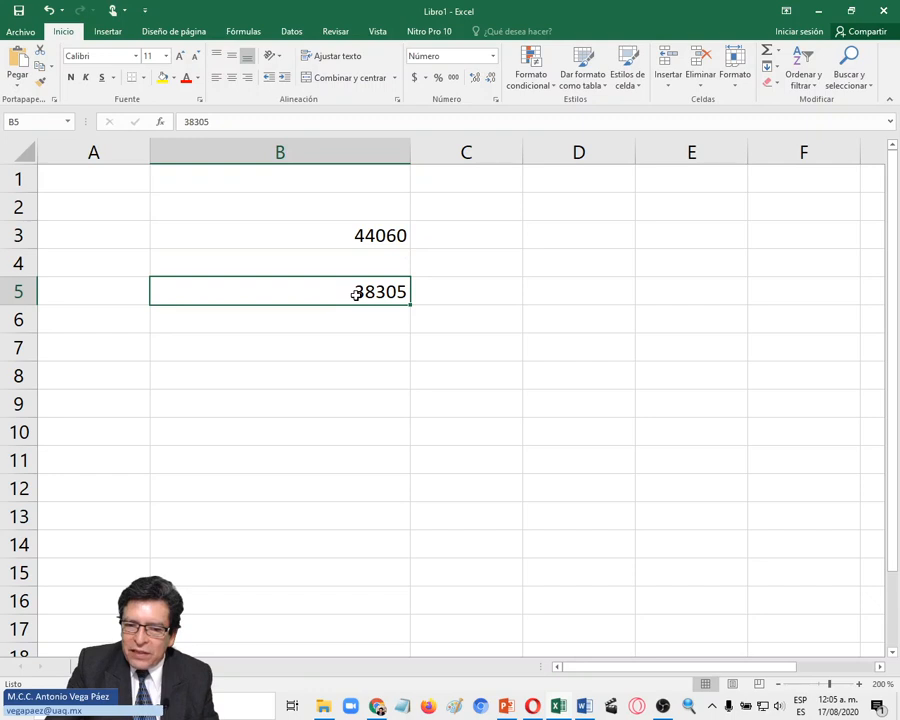
pyautogui.click(354, 320)
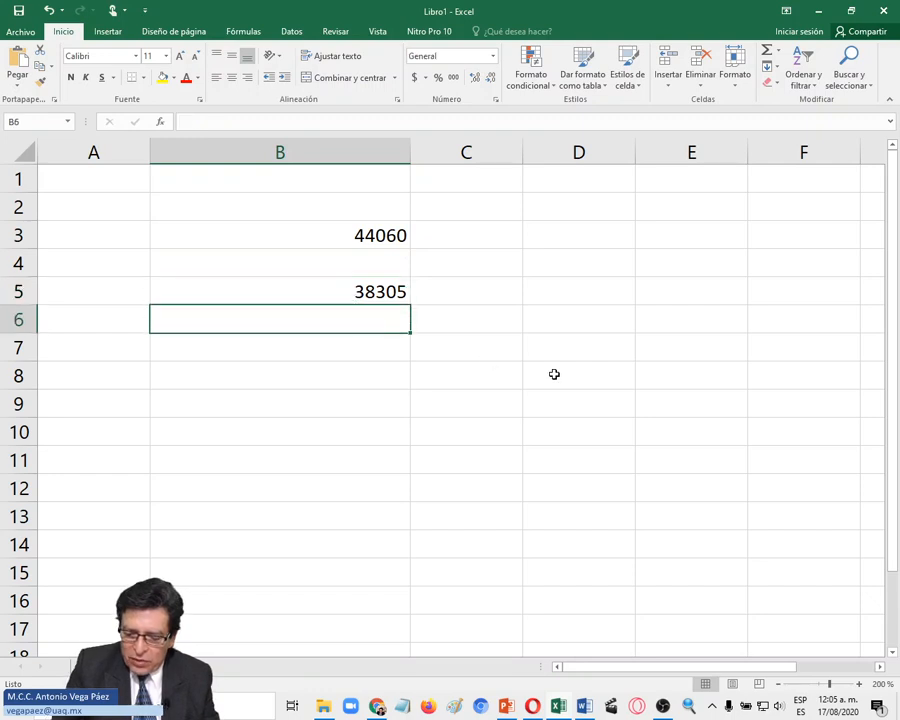
pyautogui.write('=')
pyautogui.click(384, 236)
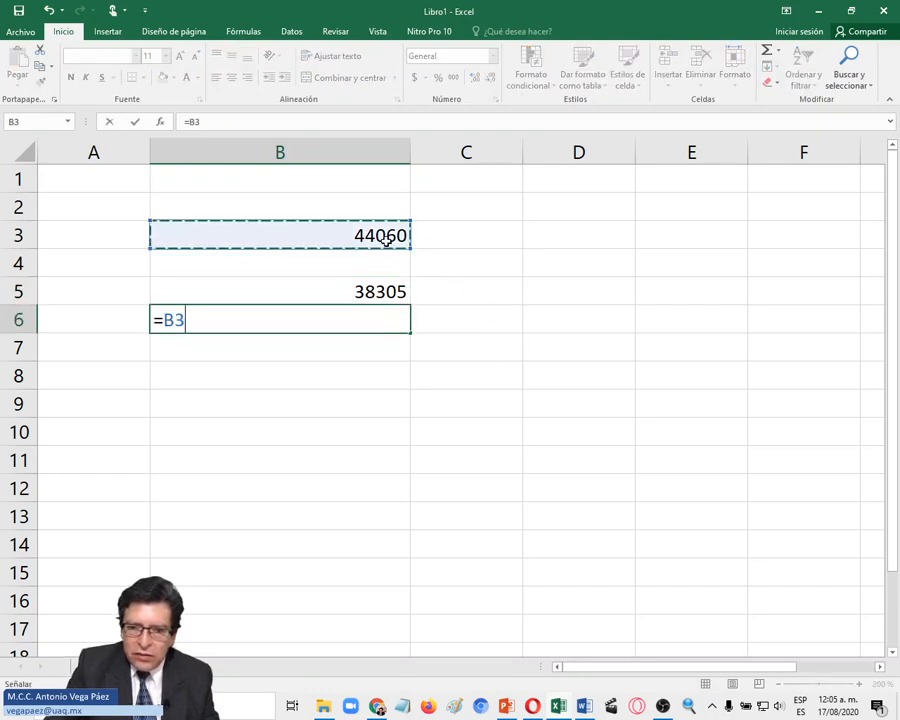
pyautogui.write('-')
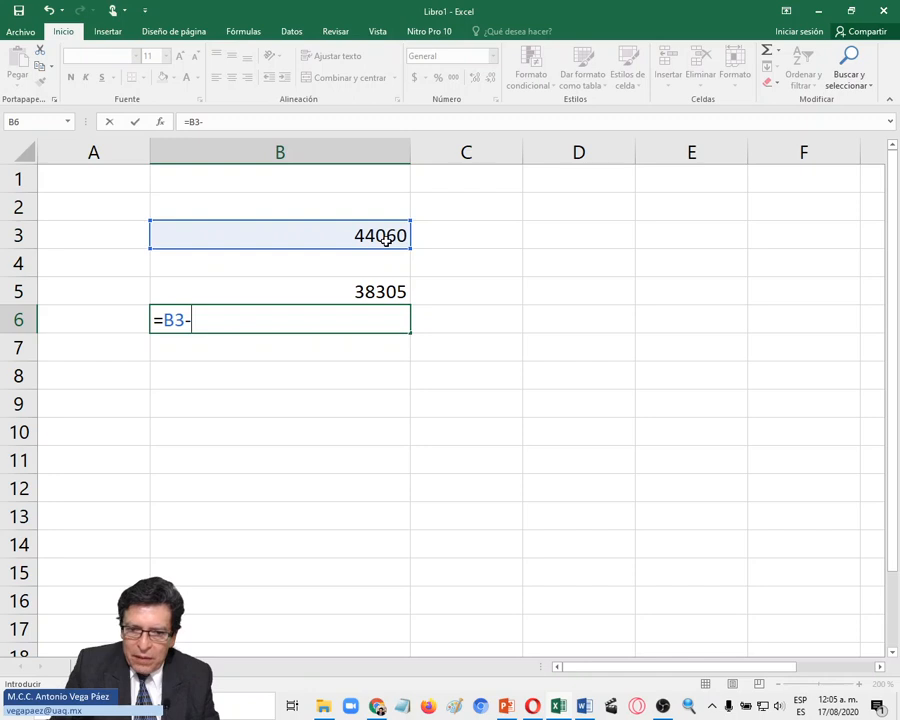
pyautogui.click(381, 292)
pyautogui.press('Return')
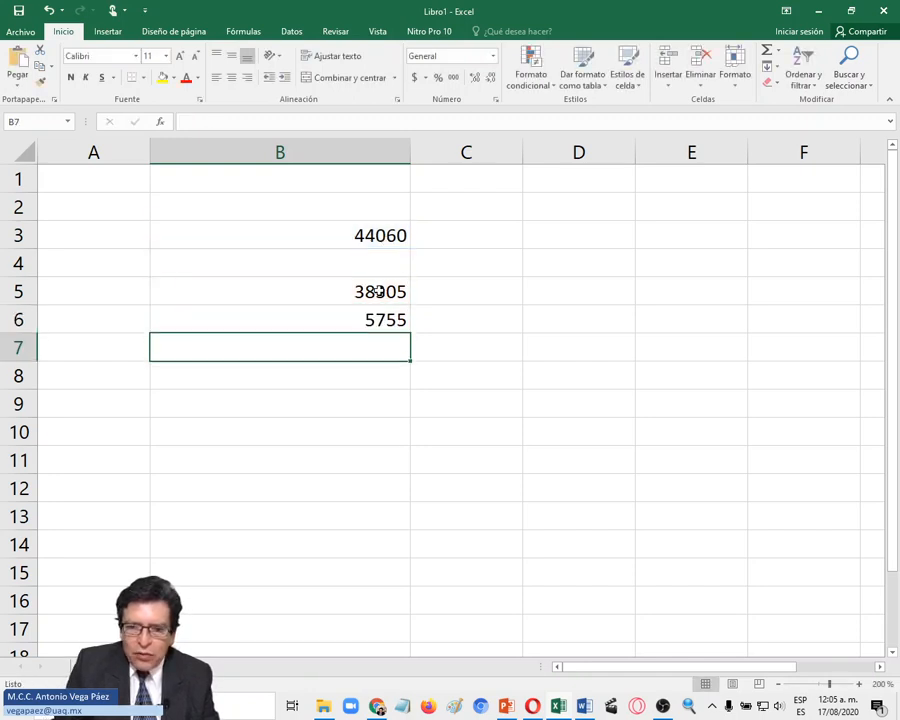
pyautogui.press('Up')
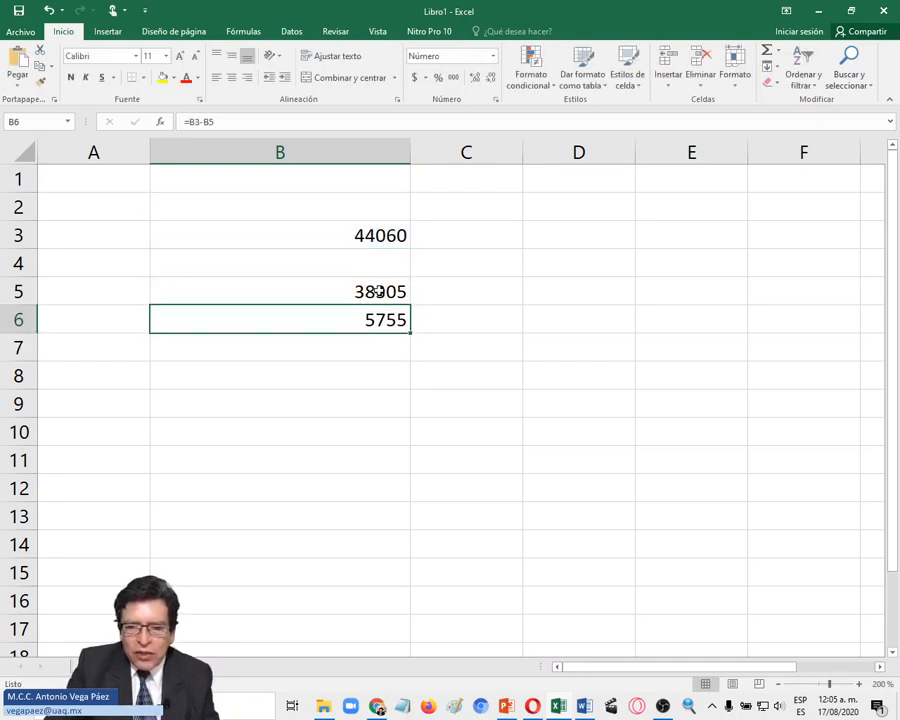
# - Format cell B3 with the Fecha category, type 14/03/2012, and copy that format to cell B5
pyautogui.click(347, 240)
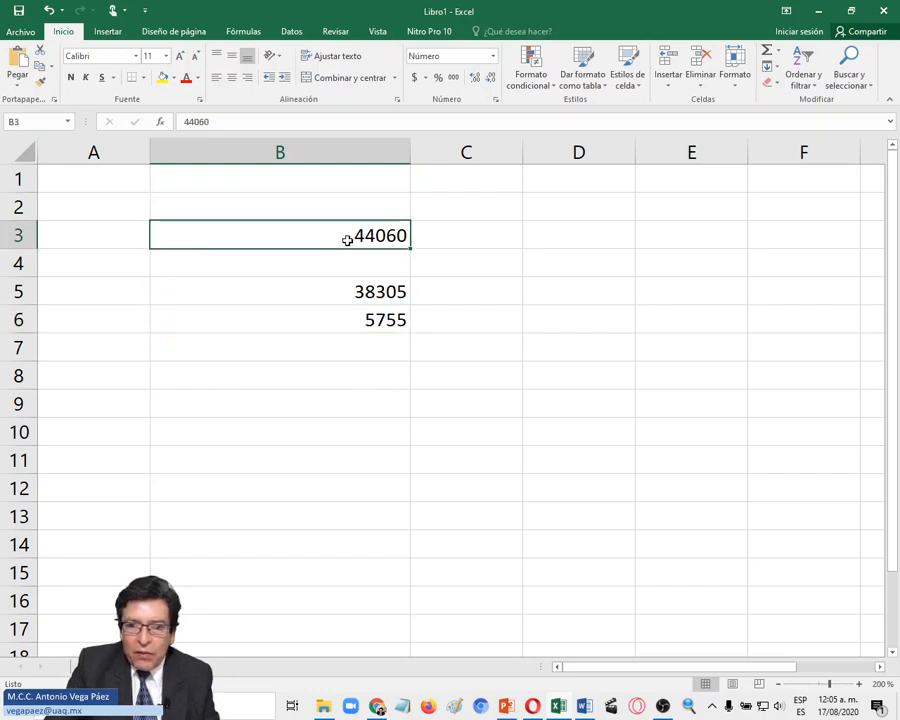
pyautogui.click(496, 101)
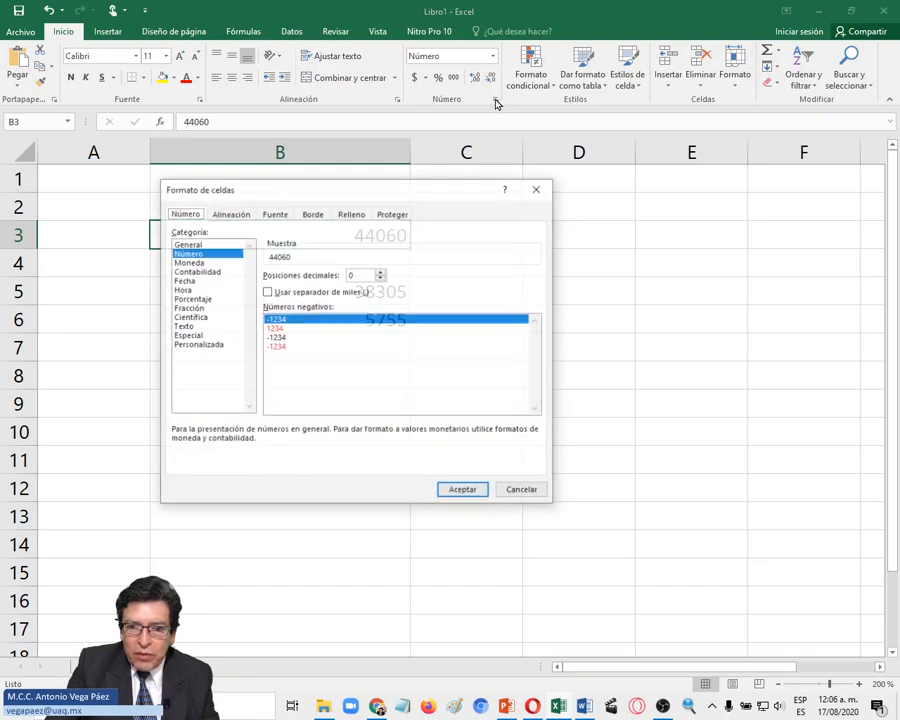
pyautogui.click(183, 281)
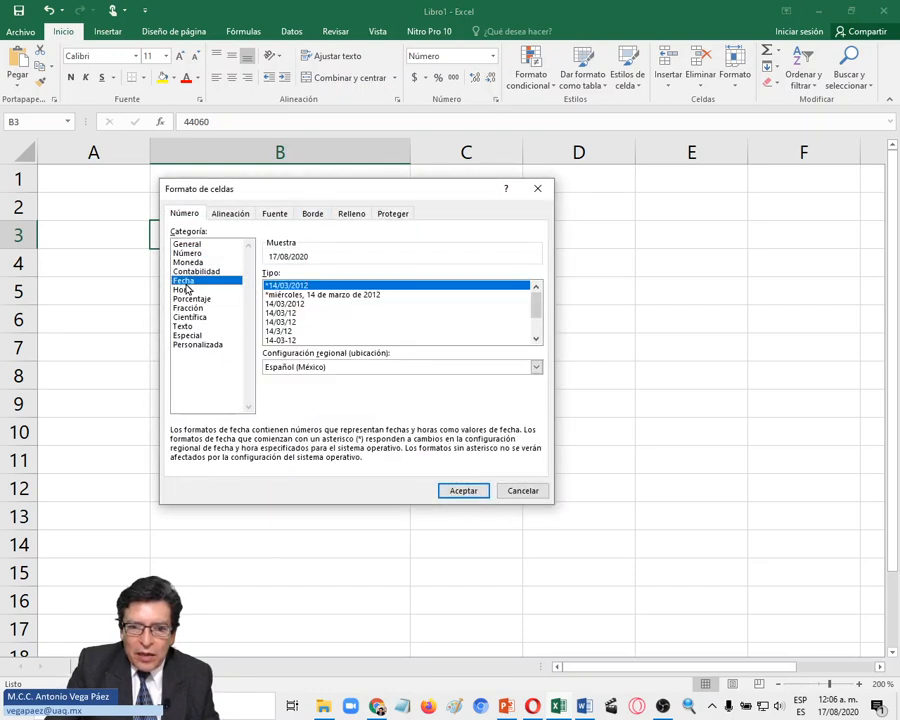
pyautogui.click(288, 304)
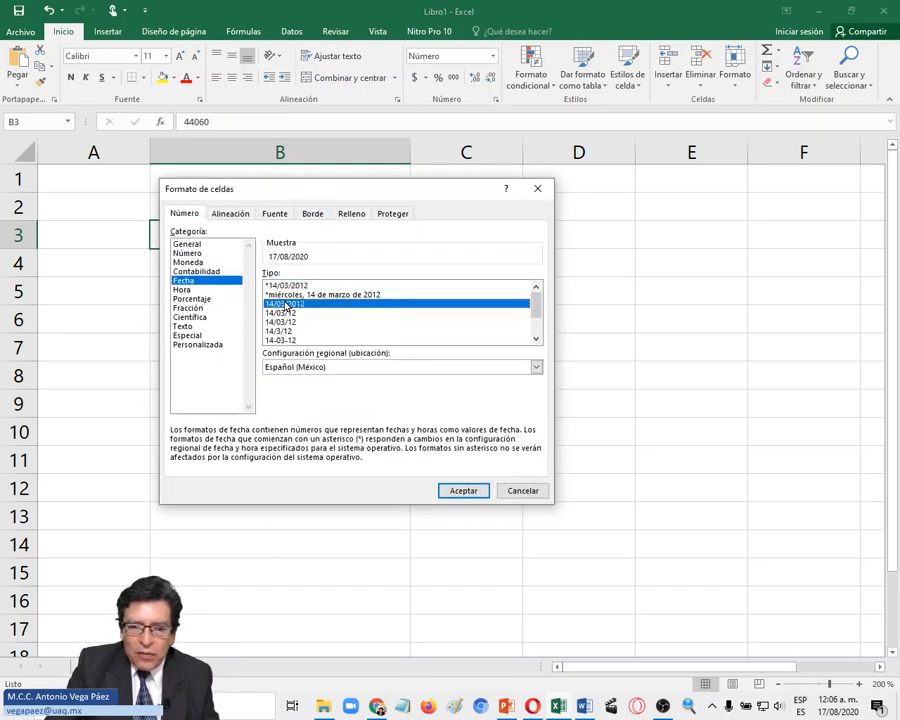
pyautogui.click(462, 489)
pyautogui.click(40, 80)
pyautogui.click(316, 288)
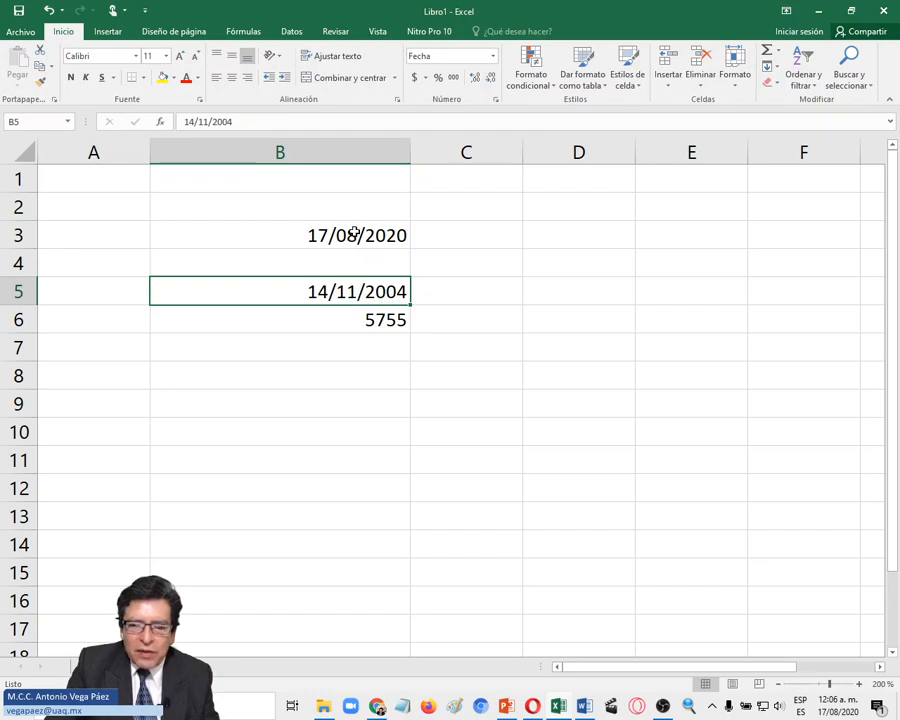
# - Enter the dates 17-ago-2020 in cell B9 and 01-ago-2020 in cell B10
pyautogui.click(323, 402)
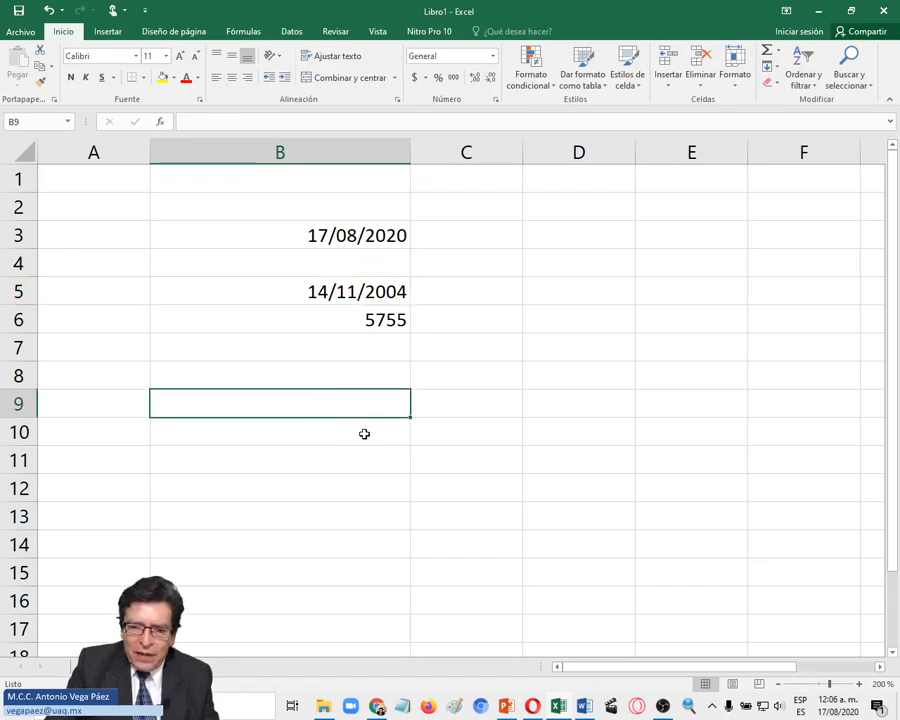
pyautogui.write('17')
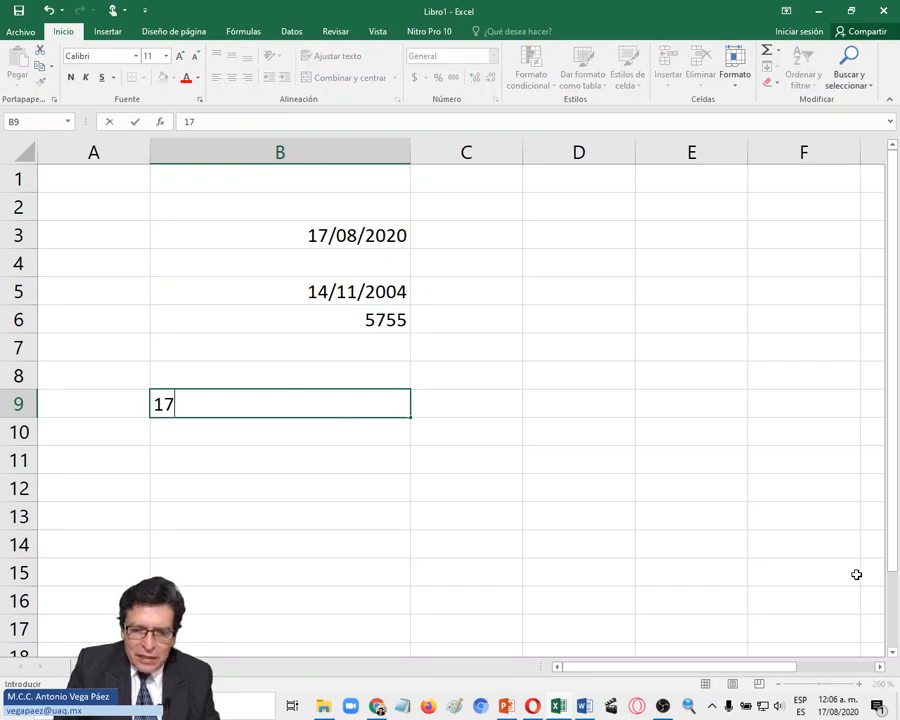
pyautogui.write('-ago')
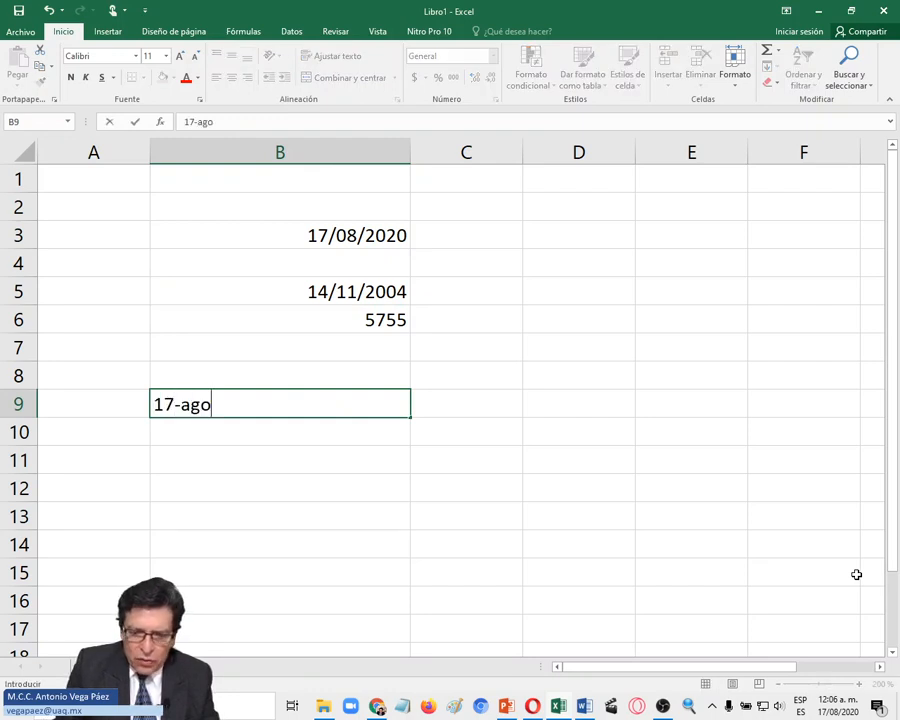
pyautogui.write('-2020')
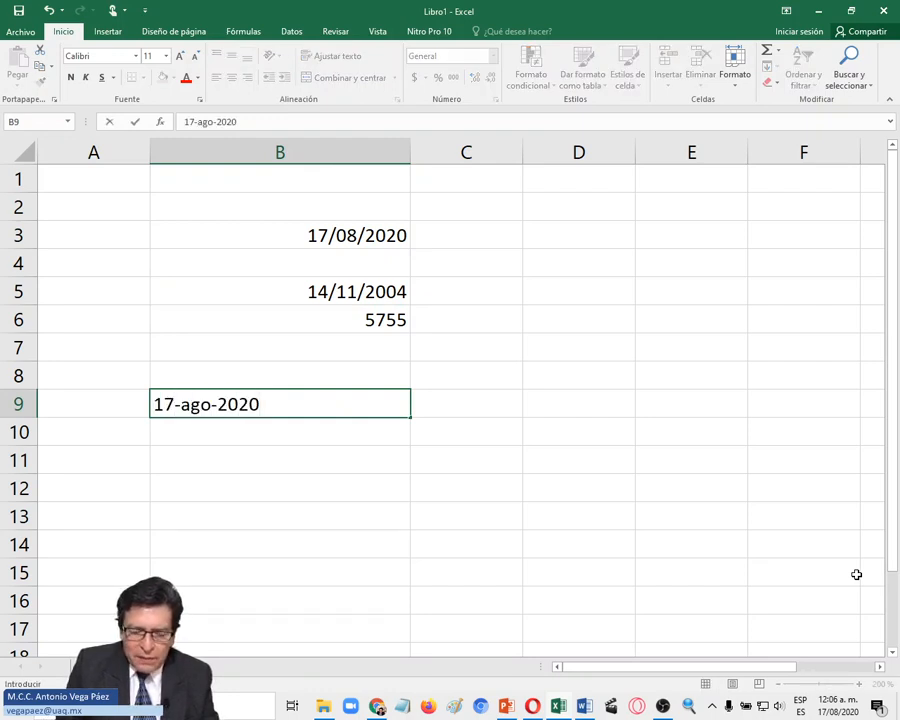
pyautogui.press('Return')
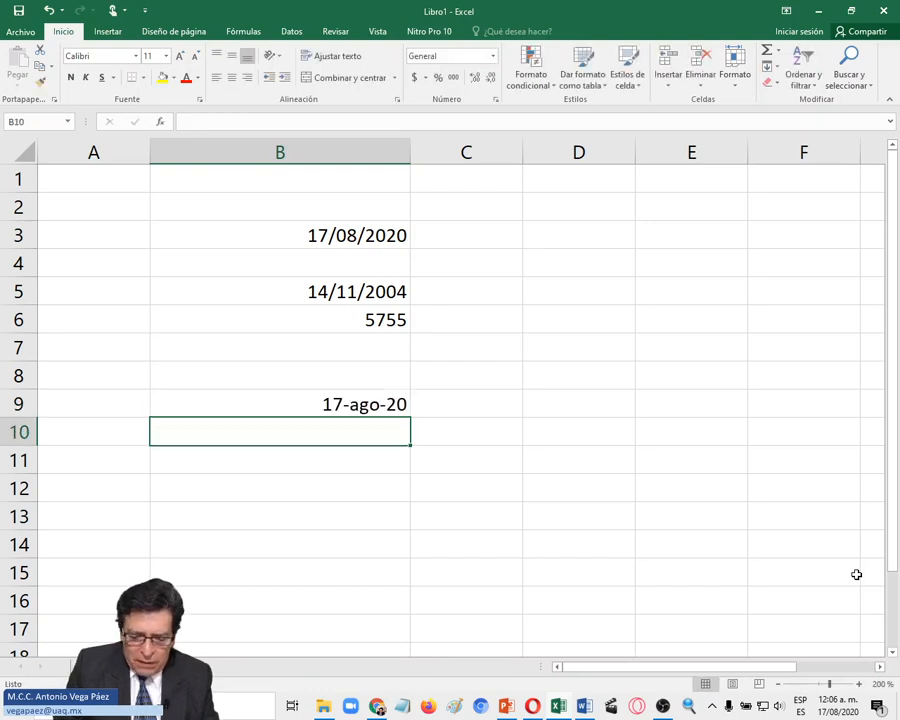
pyautogui.write('01-ago-2020')
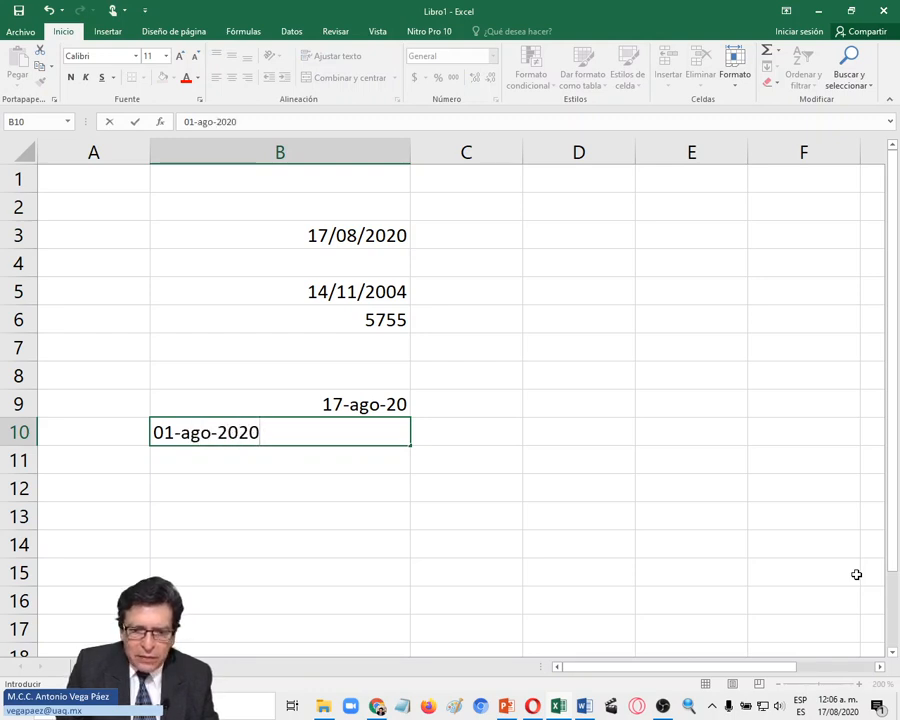
pyautogui.press('Return')
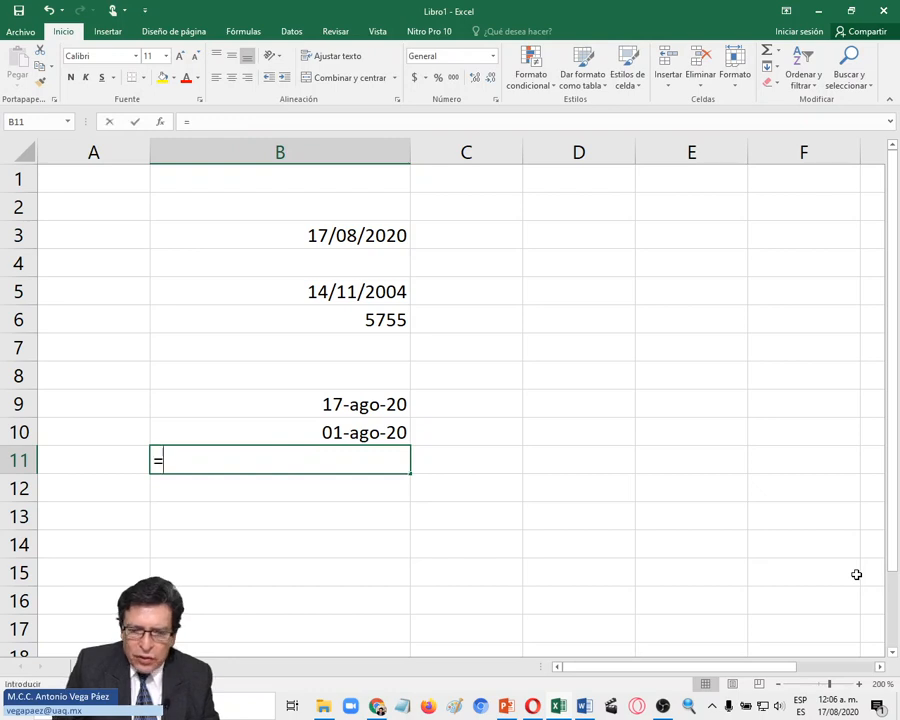
# - Enter the formula =B9-B10 in cell B11 to subtract the second date from the first
pyautogui.write('=')
pyautogui.click(375, 405)
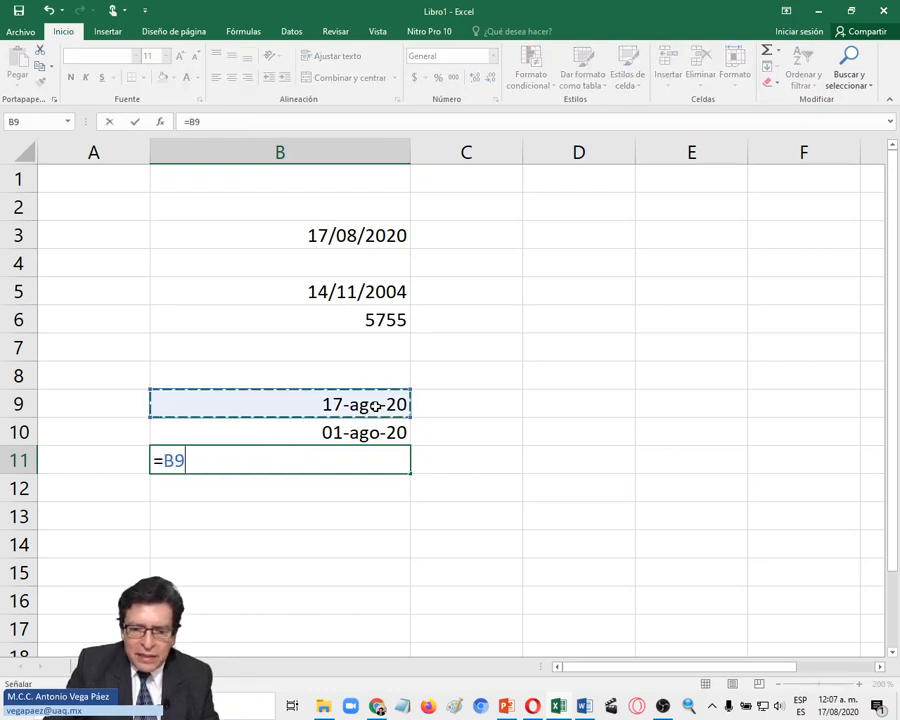
pyautogui.write('-')
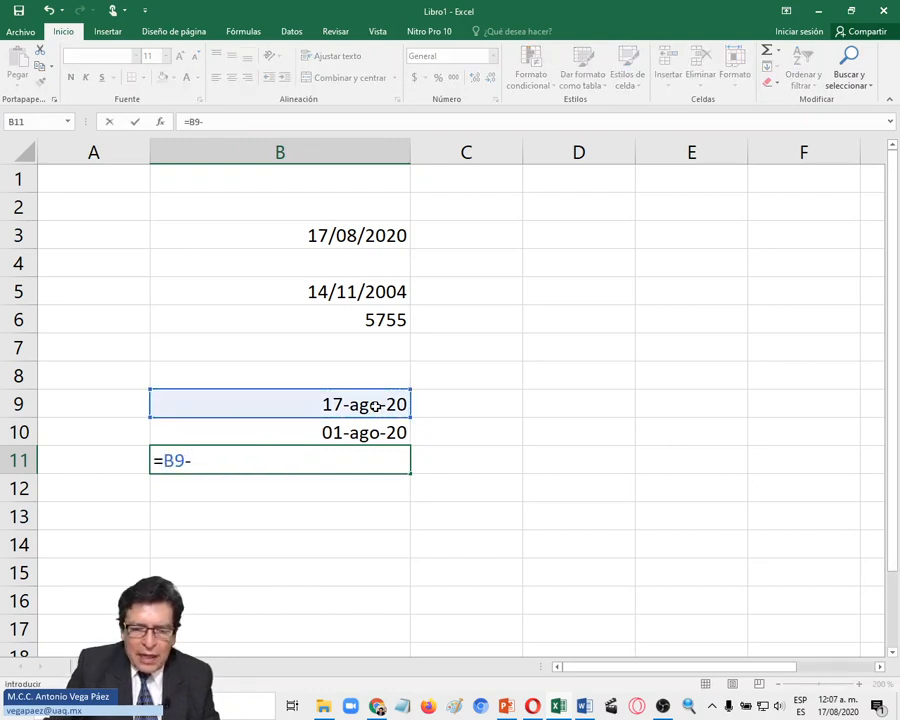
pyautogui.click(348, 430)
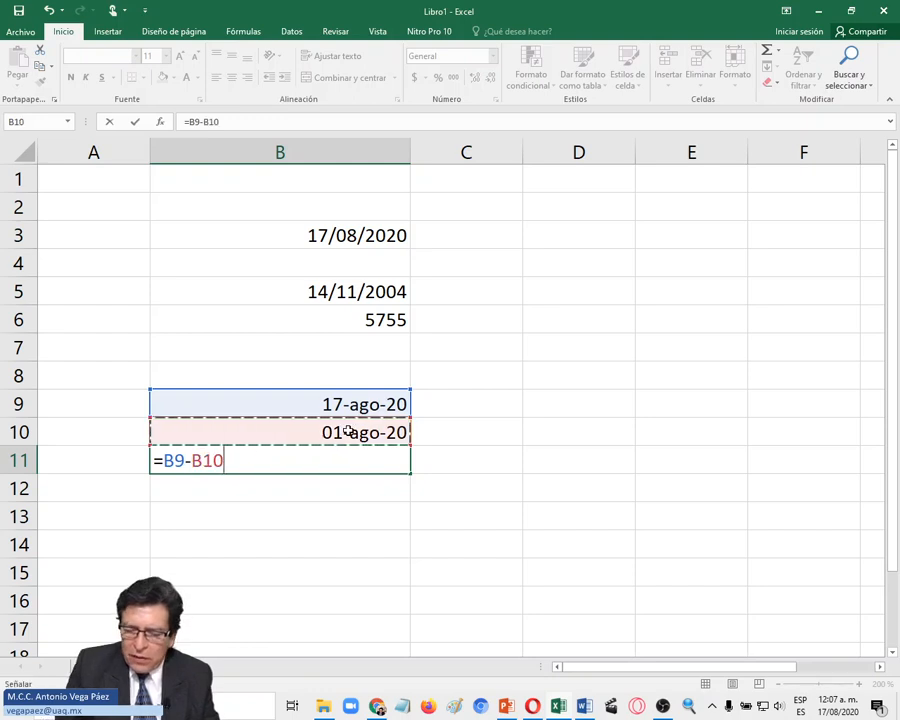
pyautogui.press('Return')
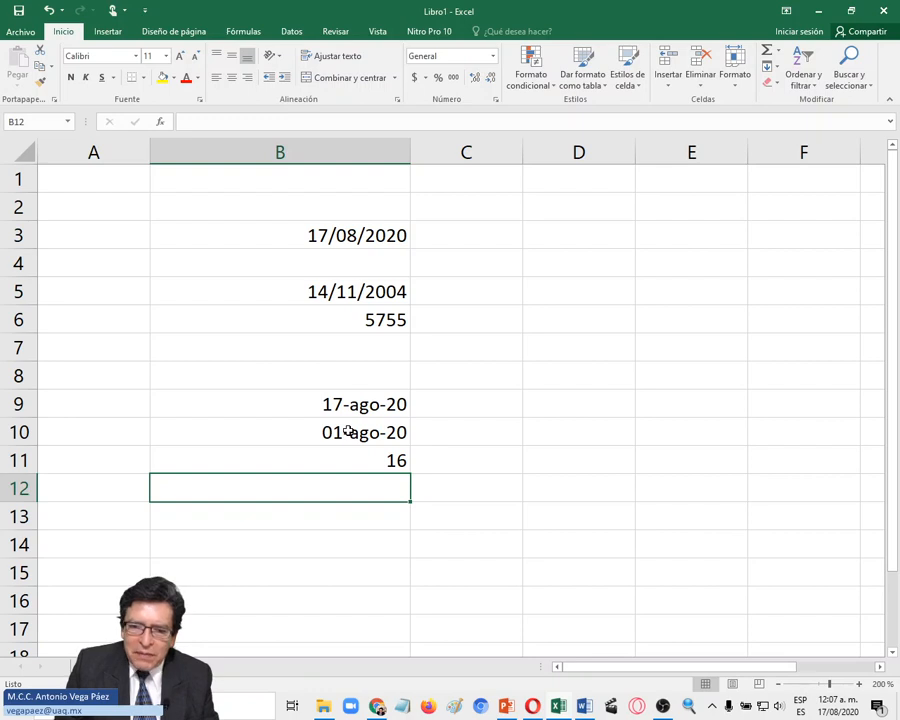
# - Enter the decimal value 0.5 in cell D3
pyautogui.click(536, 231)
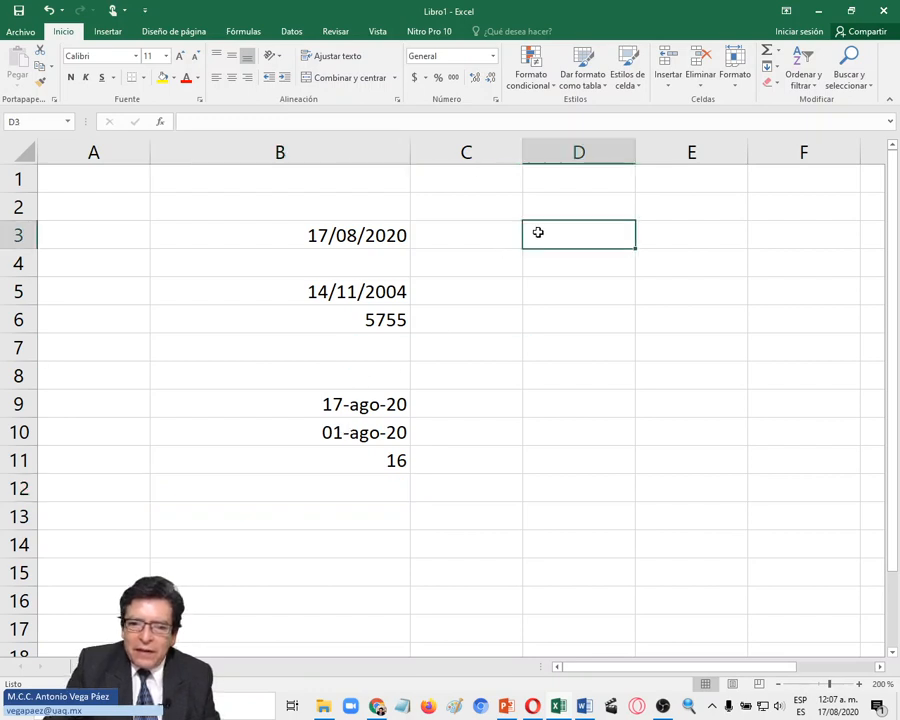
pyautogui.write('0.5')
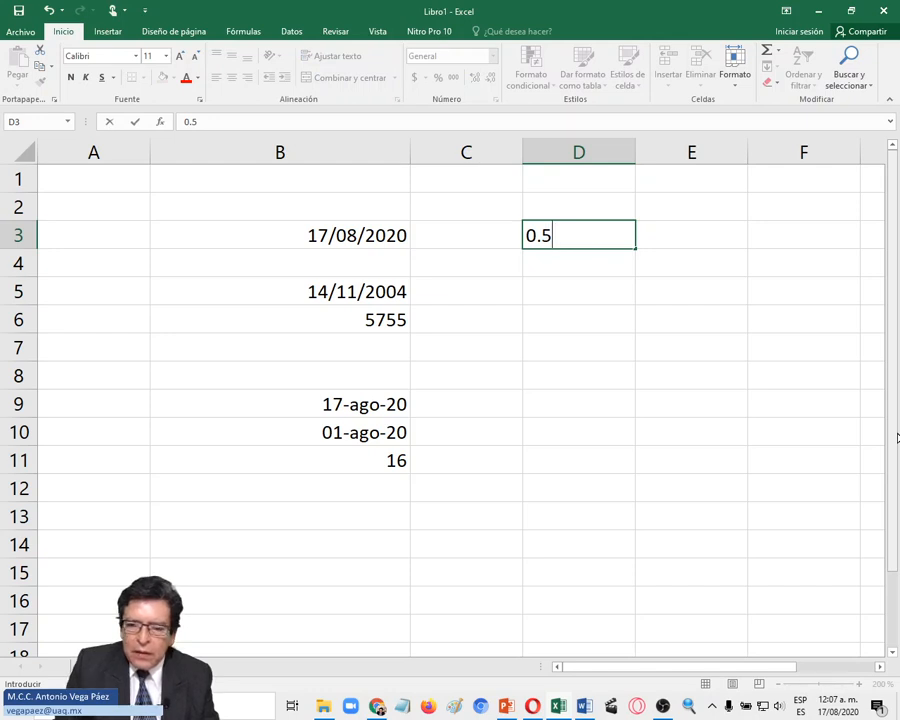
pyautogui.press('Return')
# - Format cell D3 with the Hora category, type *01:30:55 p. m
pyautogui.press('Up')
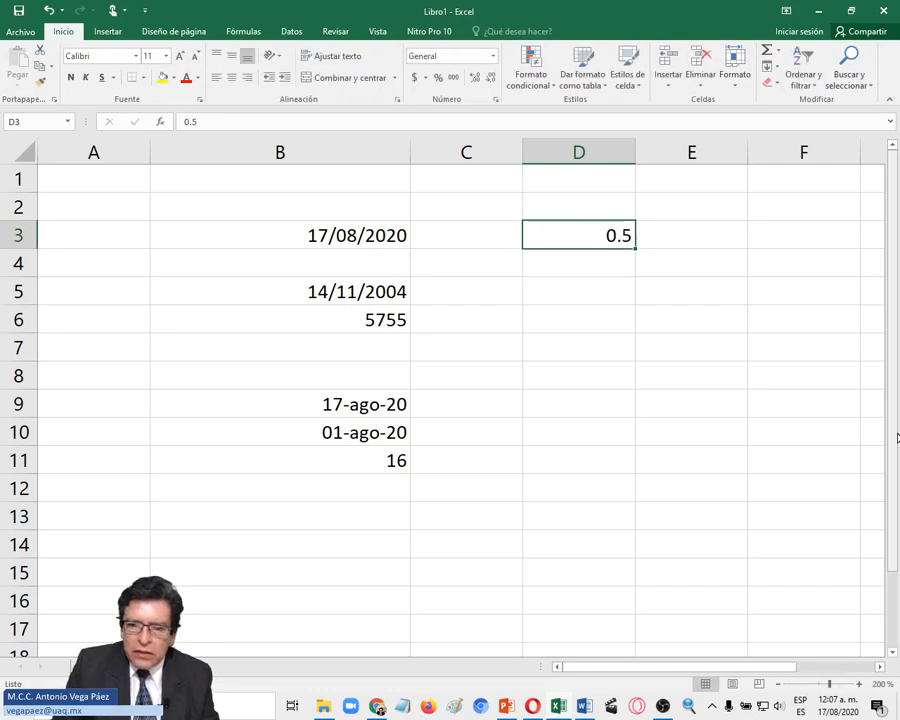
pyautogui.click(495, 99)
pyautogui.click(183, 290)
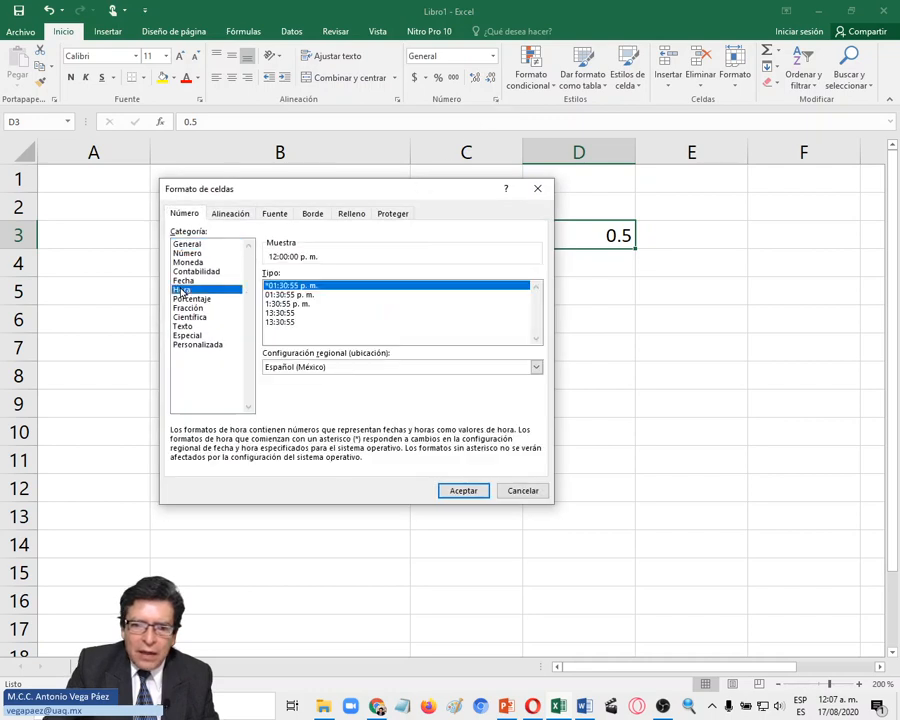
pyautogui.click(465, 492)
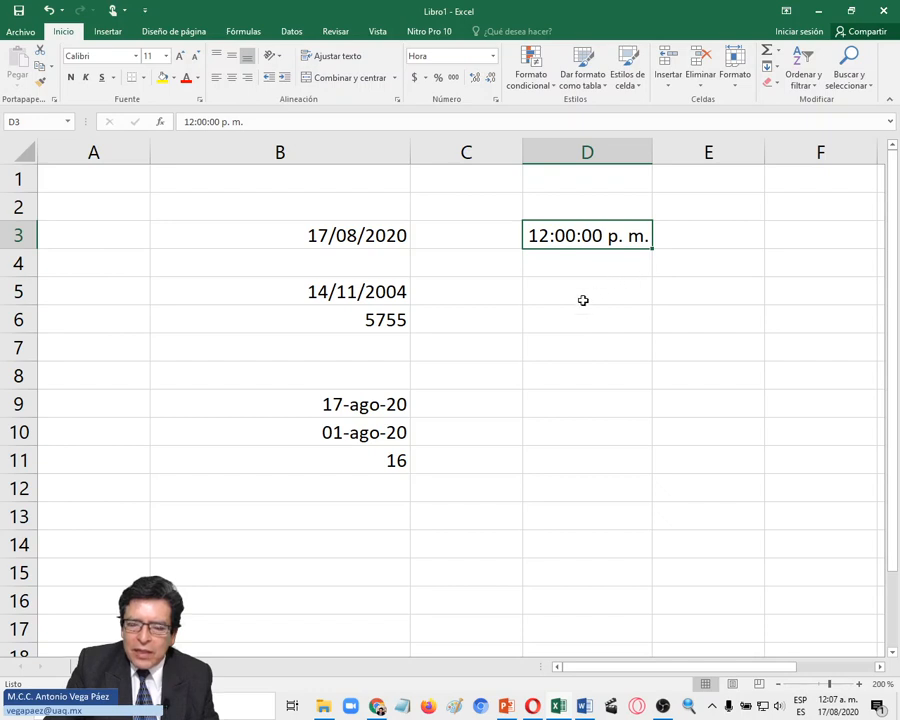
# - Enter 0.25 in cell D4 and format it with the Hora category
pyautogui.click(550, 262)
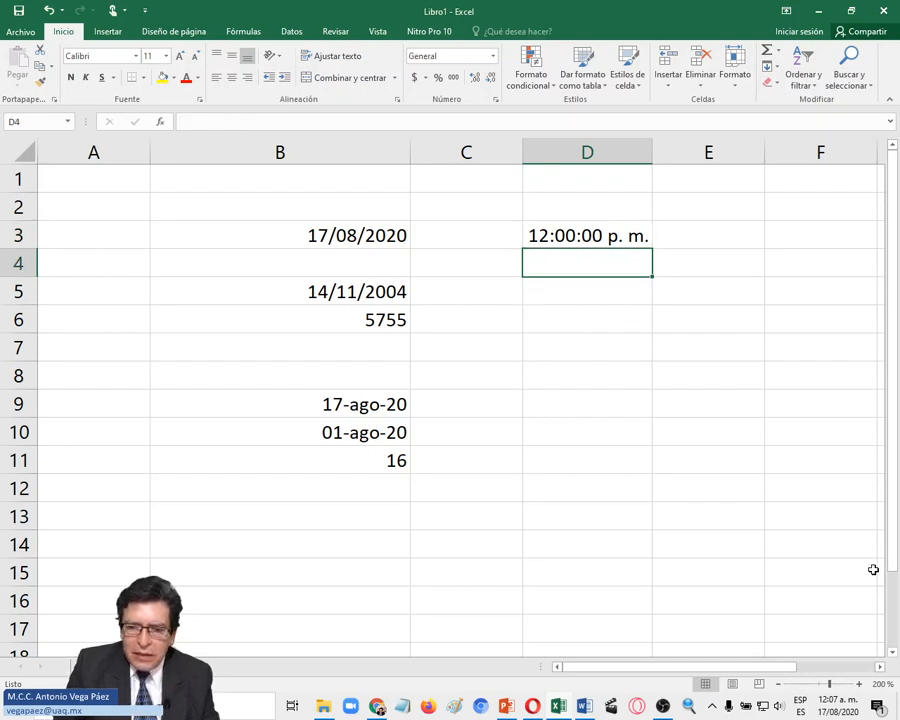
pyautogui.write('.25')
pyautogui.press('Return')
pyautogui.press('Up')
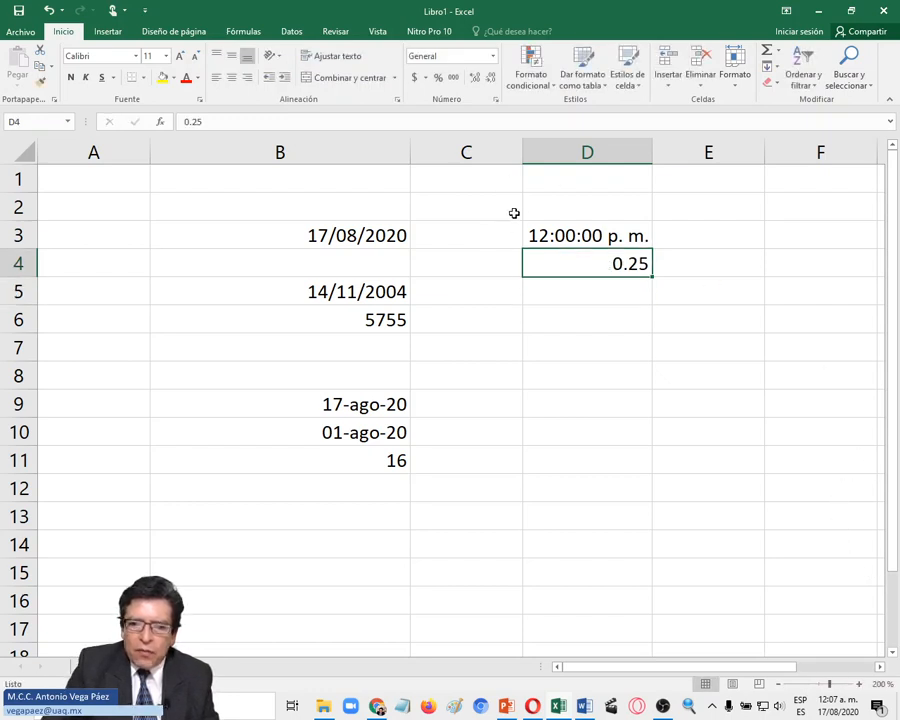
pyautogui.click(495, 100)
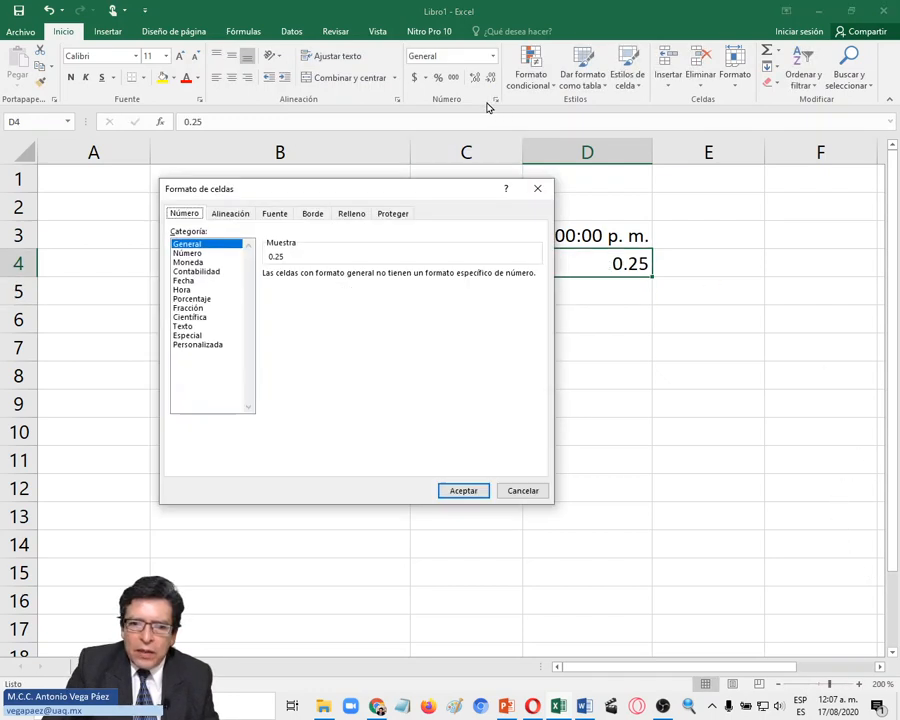
pyautogui.click(185, 289)
pyautogui.click(464, 492)
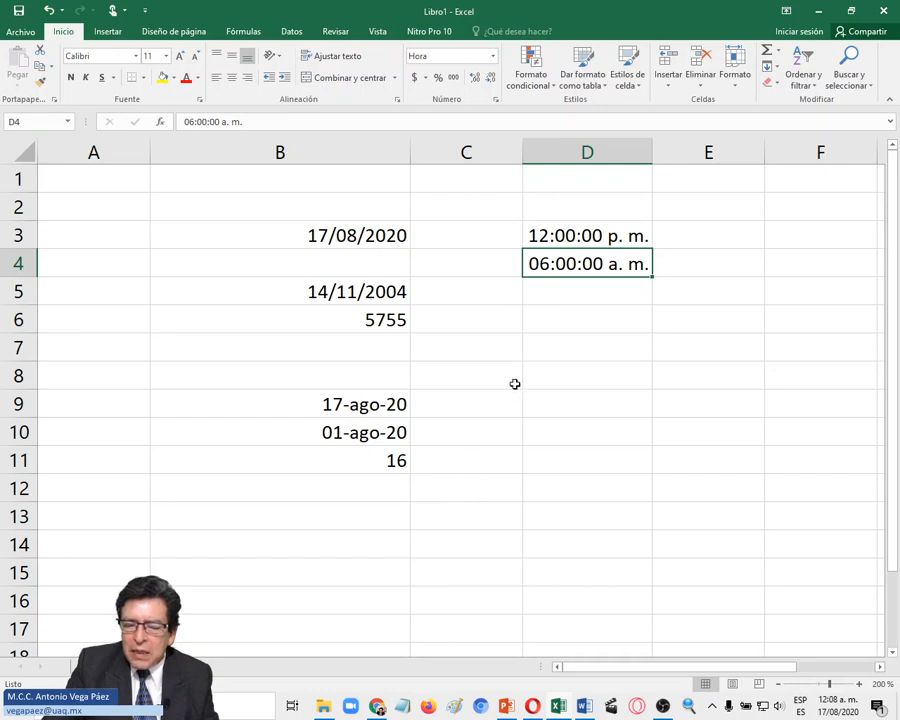
# - Enter 0.75 in cell D5 and format it with the Hora category
pyautogui.click(544, 293)
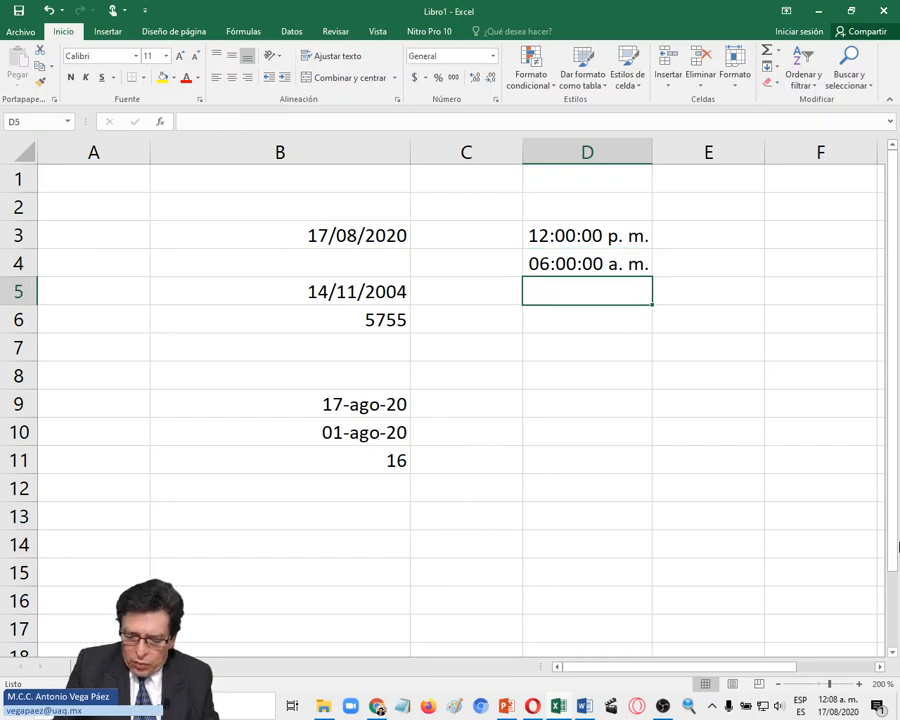
pyautogui.write('.75')
pyautogui.press('Return')
pyautogui.press('Up')
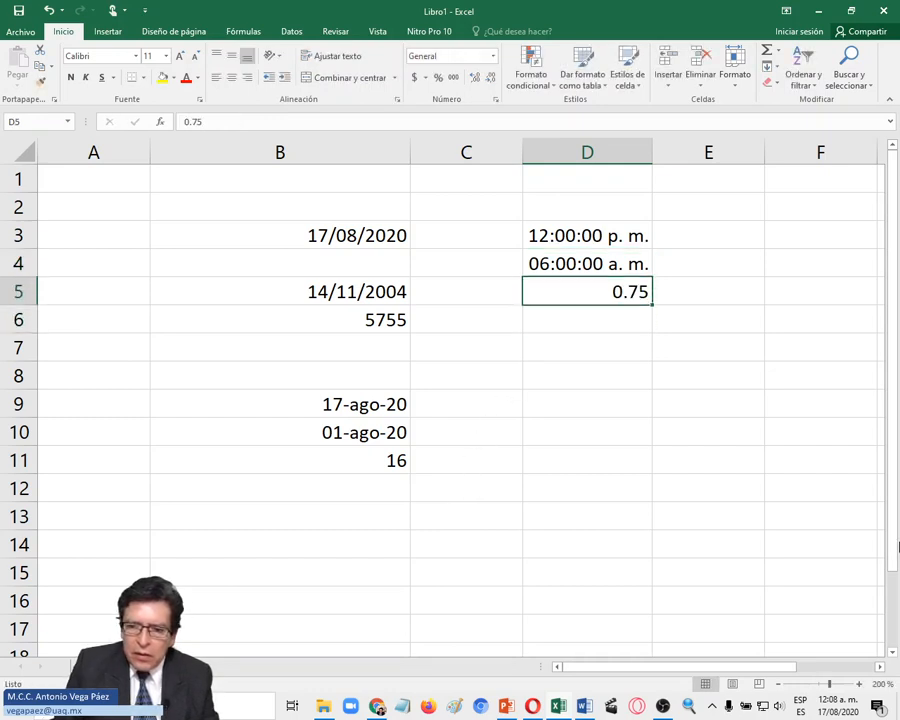
pyautogui.click(494, 99)
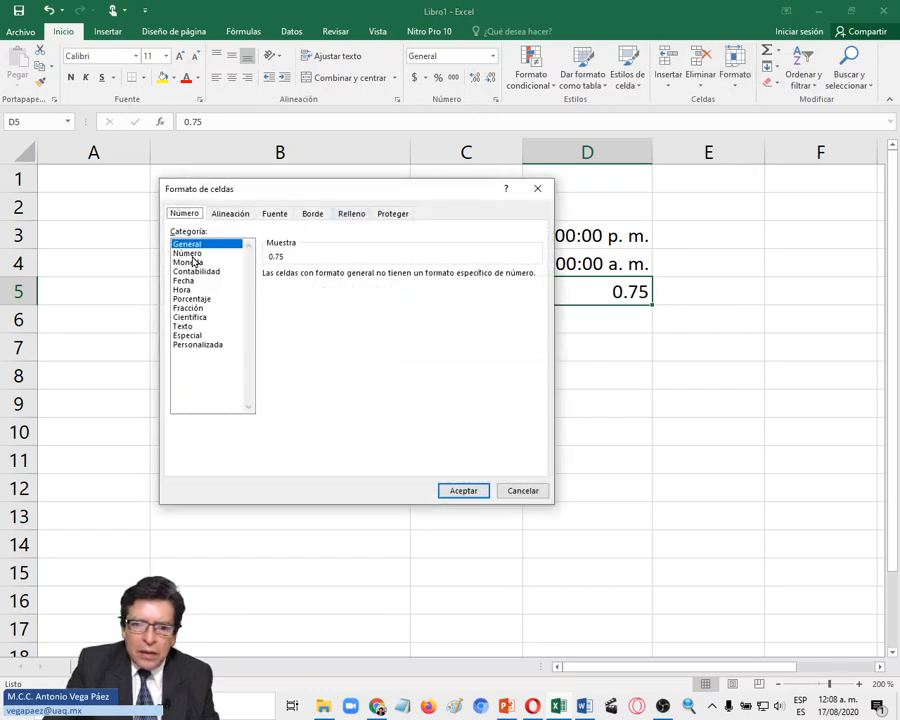
pyautogui.click(185, 289)
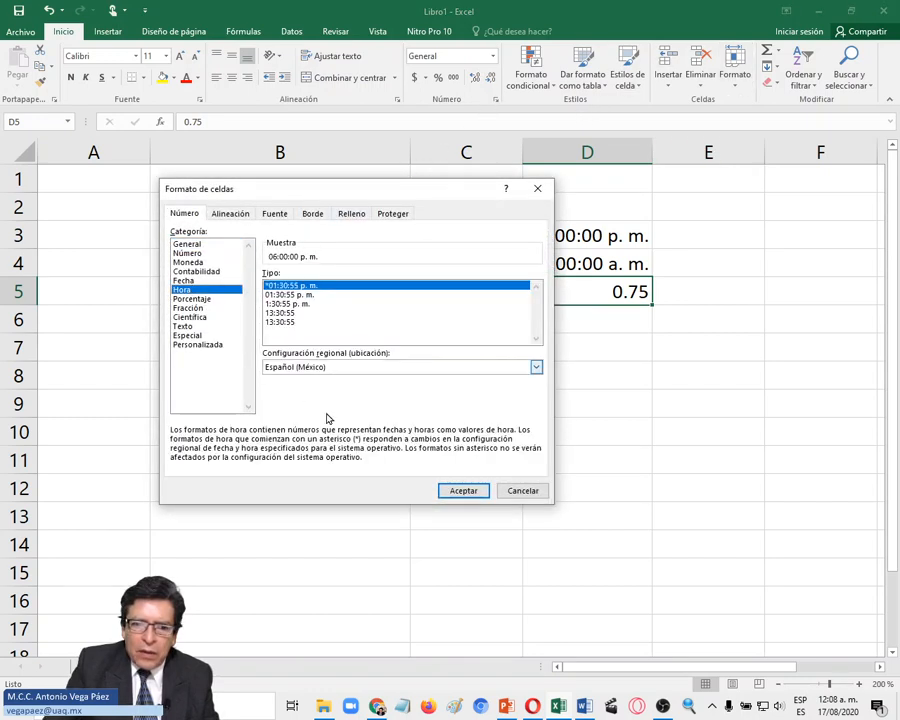
pyautogui.click(474, 491)
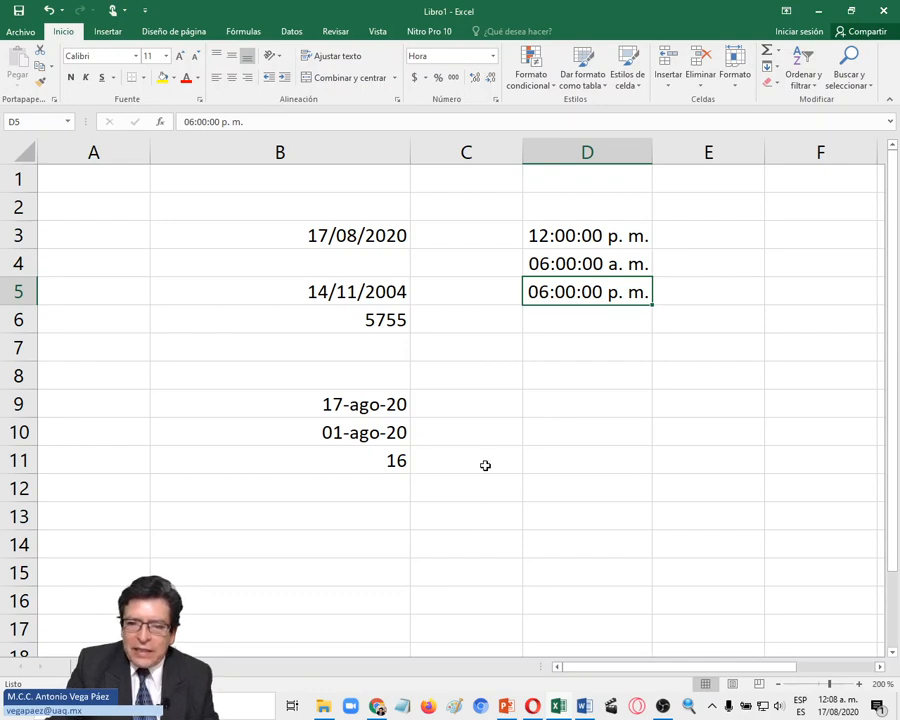
# - Widen column D and enter the formula =HOY() in cell D7 for the current date
pyautogui.moveTo(653, 149); pyautogui.dragTo(743, 160)
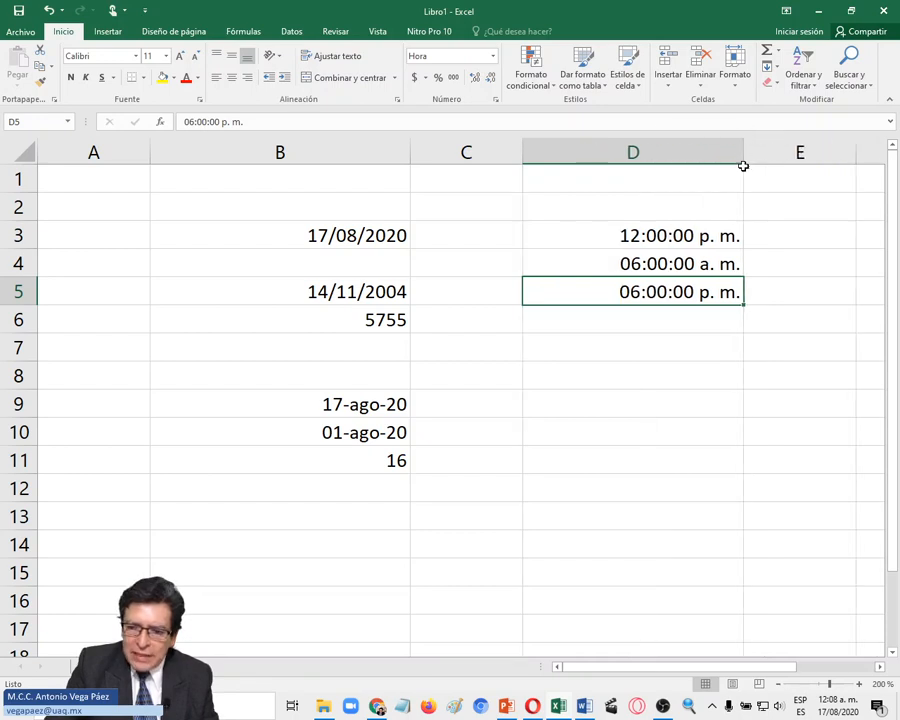
pyautogui.click(621, 356)
pyautogui.write('=hoy')
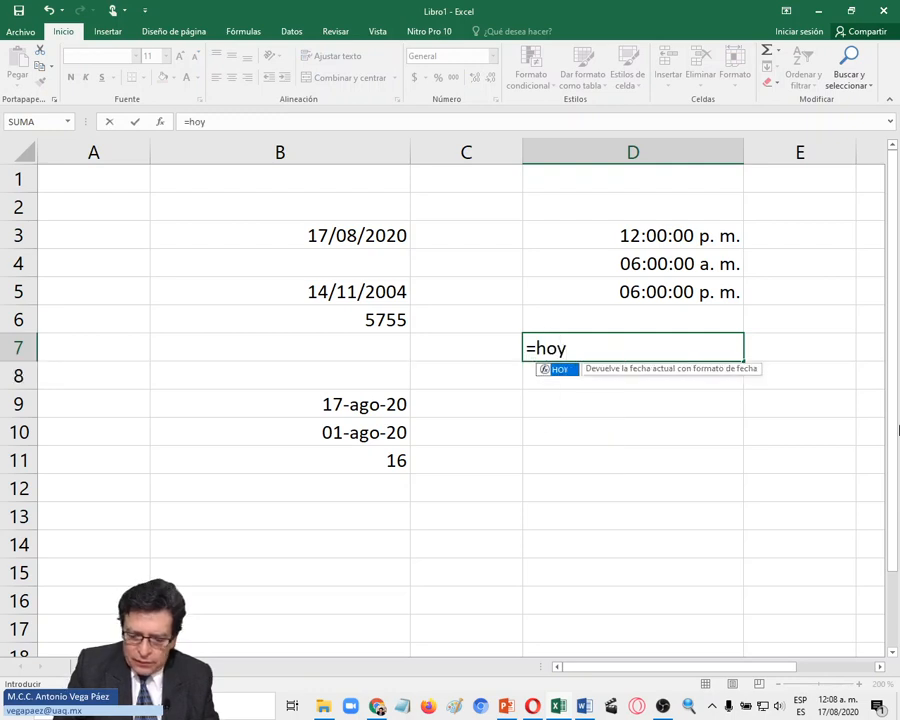
pyautogui.write('()')
pyautogui.press('Return')
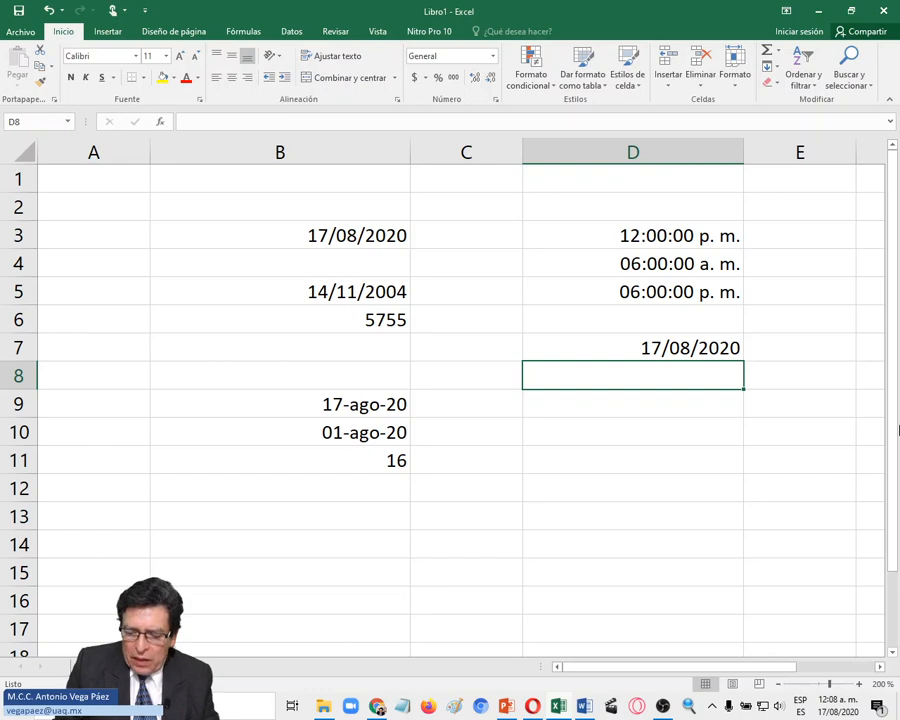
# - Enter the formula =AHORA() in cell D8 for the current date and time, and select that cell
pyautogui.write('=a')
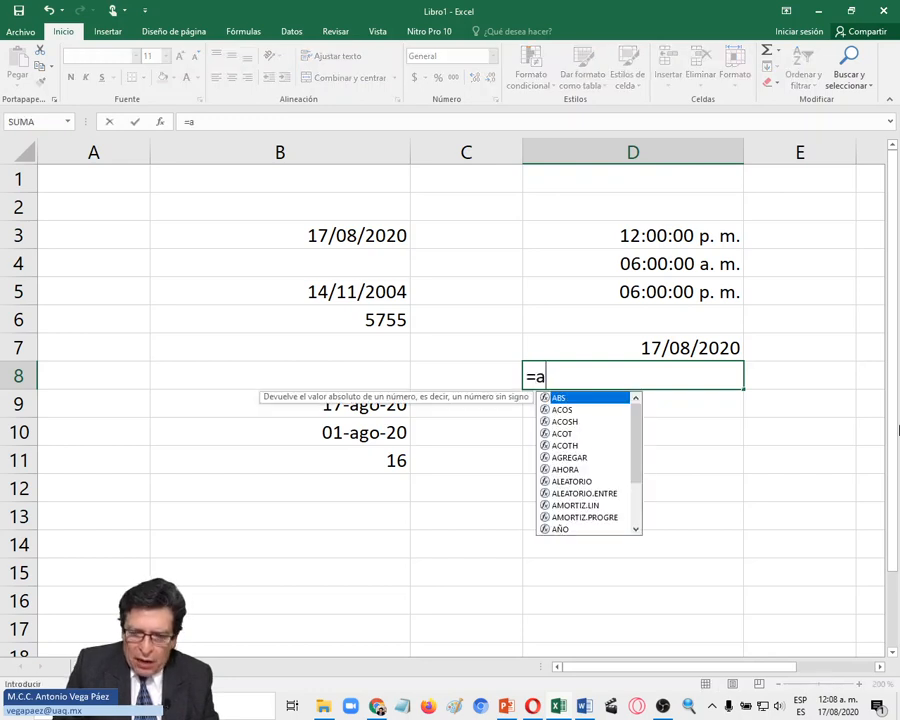
pyautogui.write('hora()')
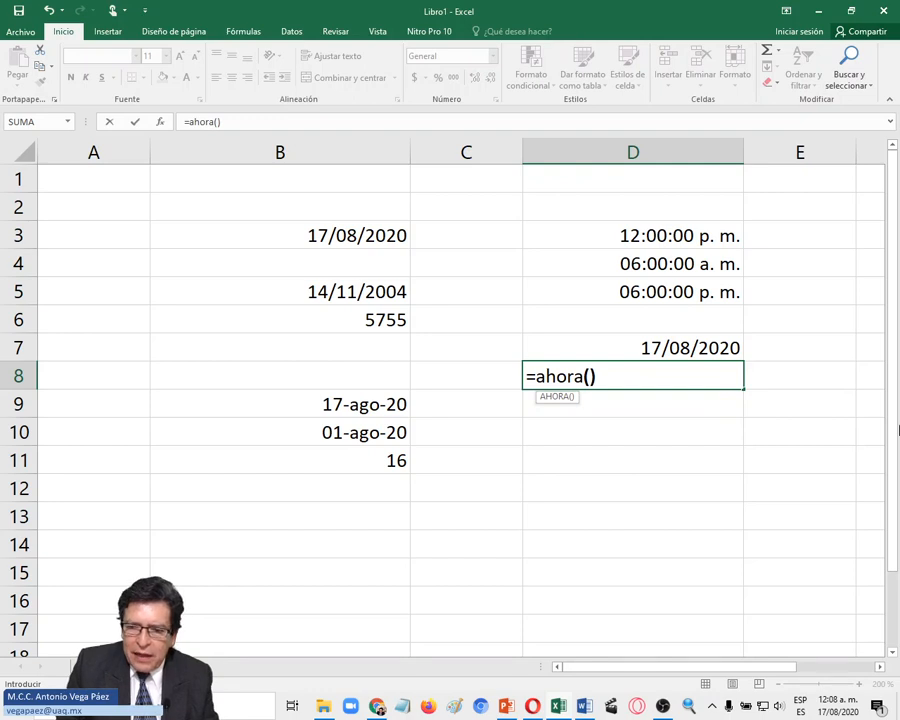
pyautogui.press('Return')
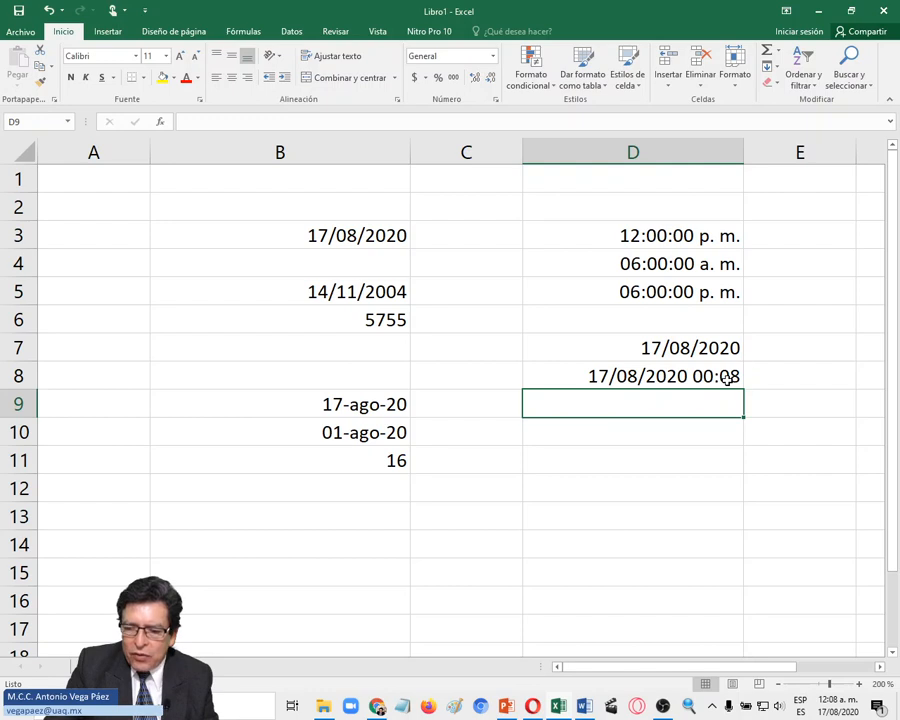
pyautogui.click(664, 378)
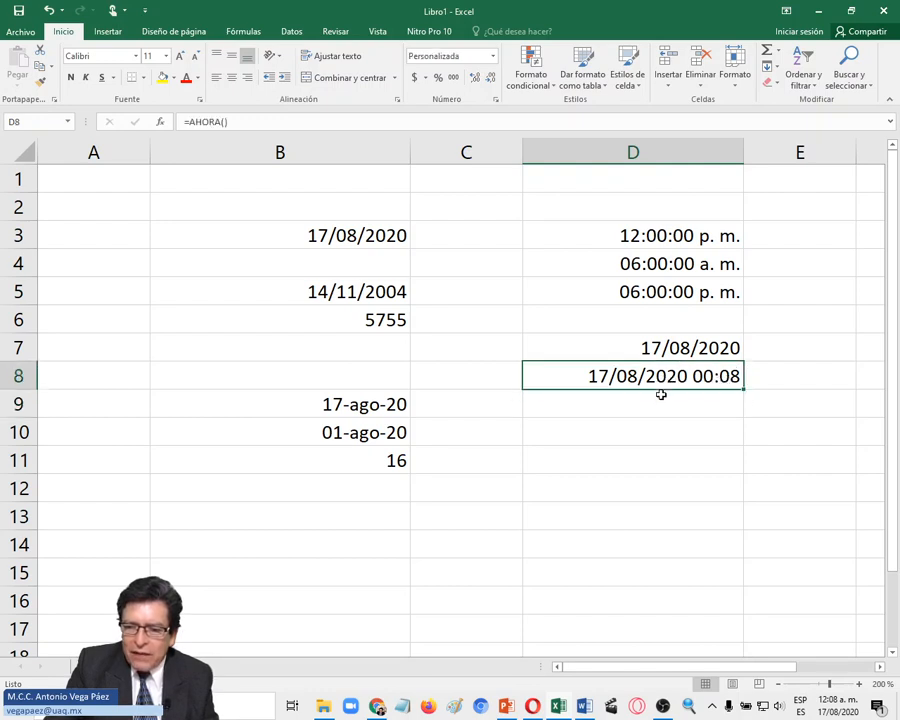